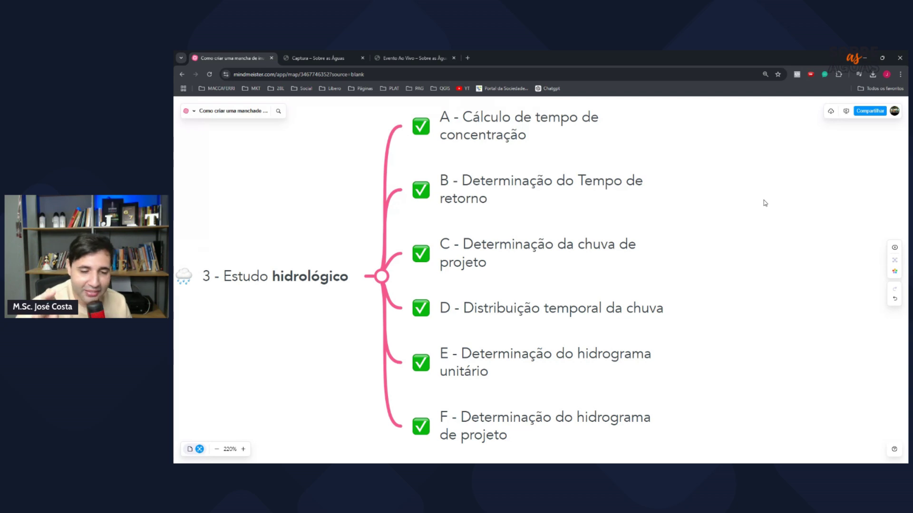
pyautogui.click(538, 243)
pyautogui.click(742, 239)
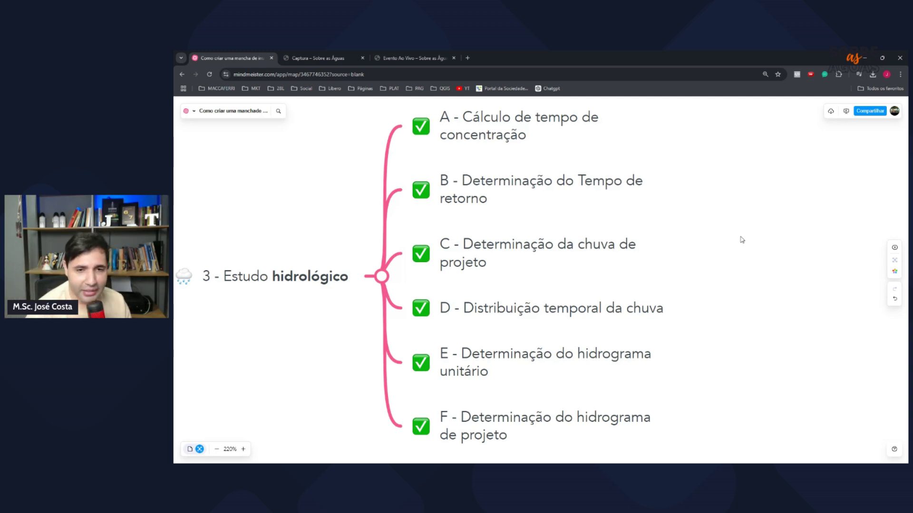
# Move "Determinação do hidrograma unitário" above "Distribuição temporal da chuva" in the Estudo hidrológico branch and reletter it as D
pyautogui.click(551, 310)
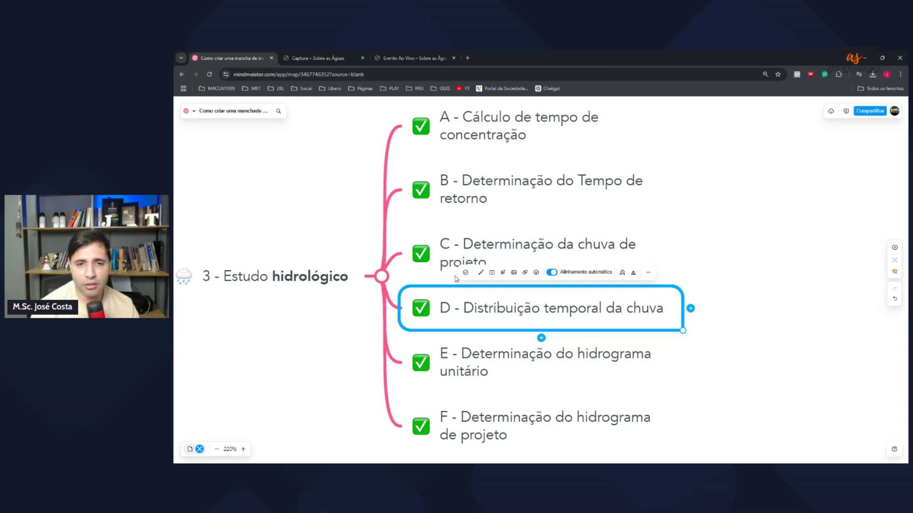
pyautogui.click(485, 366)
pyautogui.moveTo(466, 372); pyautogui.dragTo(440, 312)
pyautogui.click(449, 310)
pyautogui.write('D')
pyautogui.click(712, 324)
# Reletter the "Distribuição temporal da chuva" topic as E
pyautogui.doubleClick(500, 369)
pyautogui.moveTo(454, 372); pyautogui.dragTo(439, 372)
pyautogui.write('E')
pyautogui.click(774, 328)
# Add a sibling topic "F - Chuva excedente" directly below "E - Distribuição temporal da chuva"
pyautogui.click(582, 381)
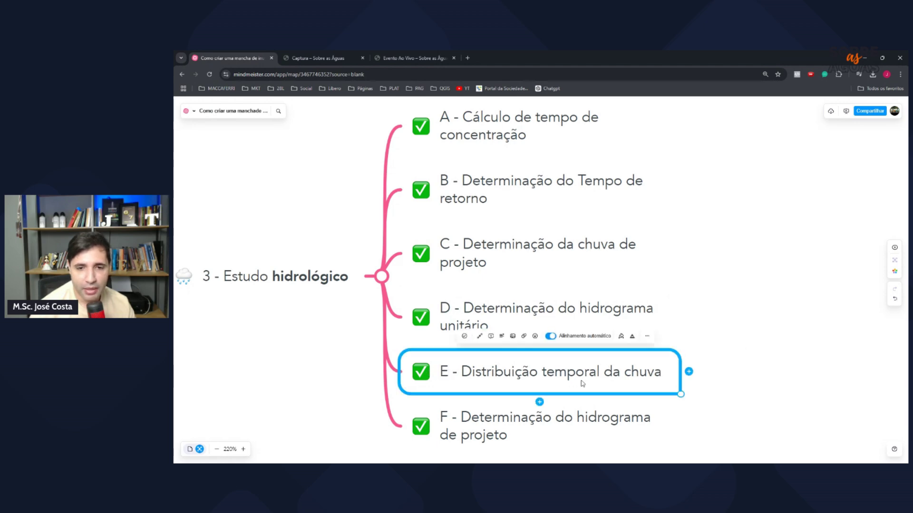
pyautogui.click(540, 402)
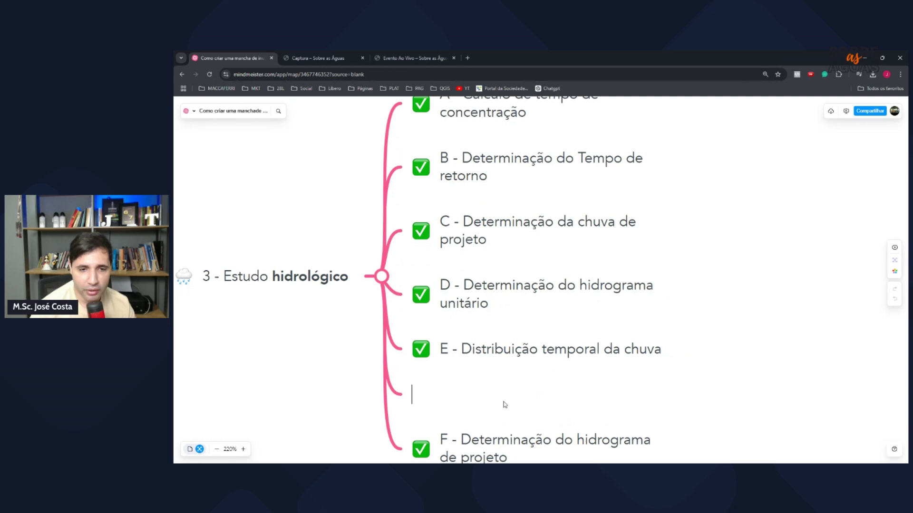
pyautogui.write('F')
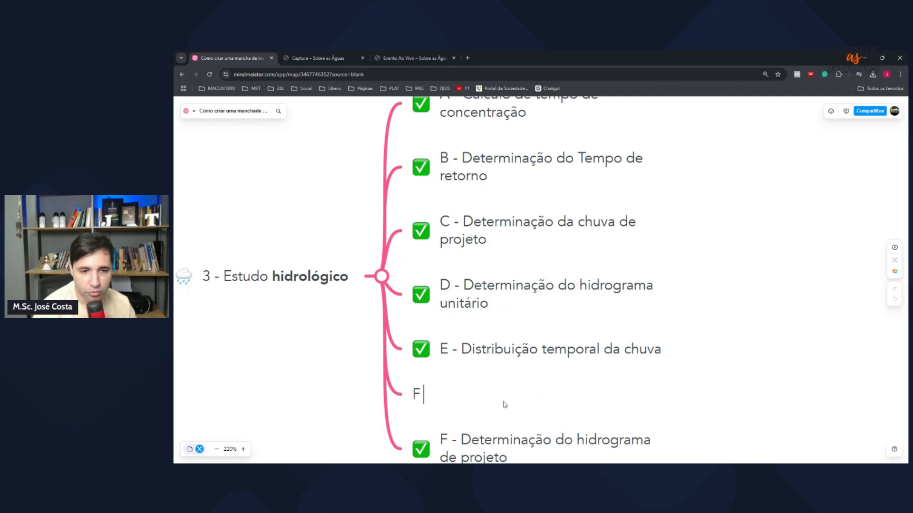
pyautogui.write(' - C')
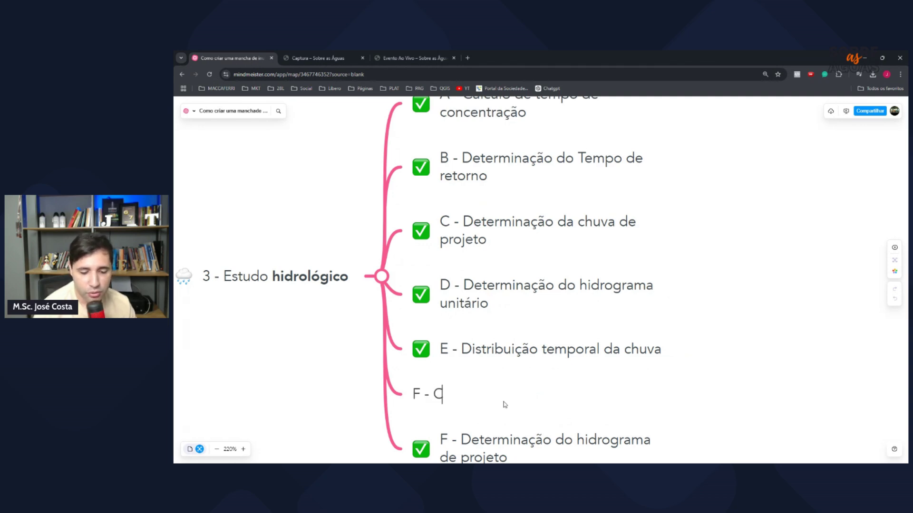
pyautogui.write('huva e')
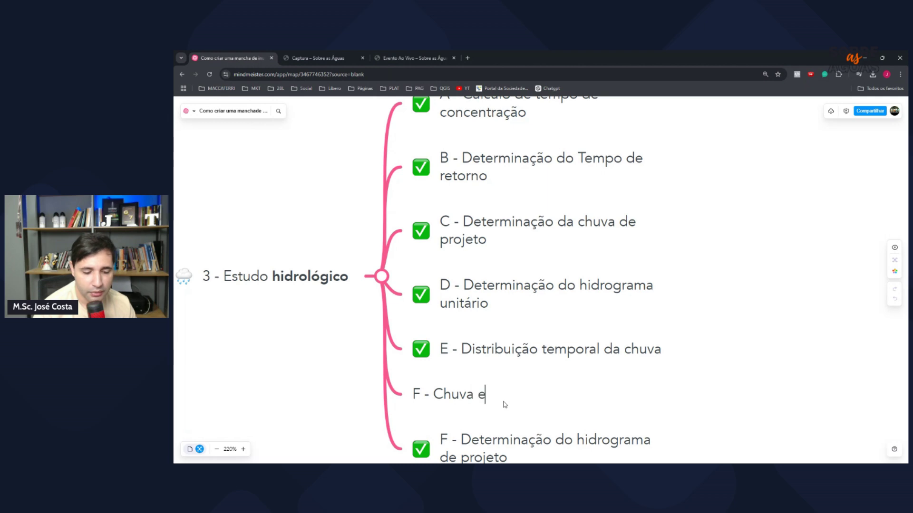
pyautogui.write('xcedente')
pyautogui.press('Return')
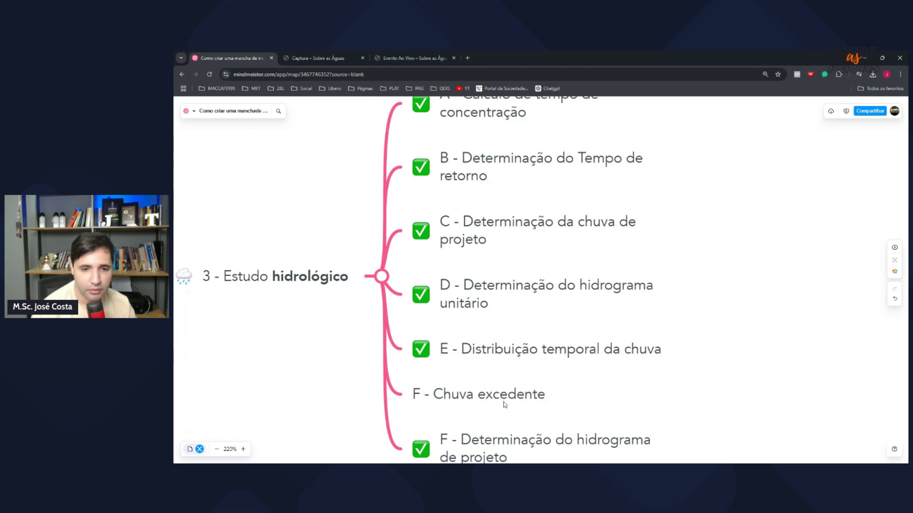
# Reletter the "Determinação do hidrograma de projeto" topic as G
pyautogui.click(485, 440)
pyautogui.click(457, 412)
pyautogui.press('Home')
pyautogui.press('Right')
pyautogui.press('BackSpace')
pyautogui.write('G')
# Add the green check mark emoji to the "F - Chuva excedente" topic
pyautogui.click(460, 376)
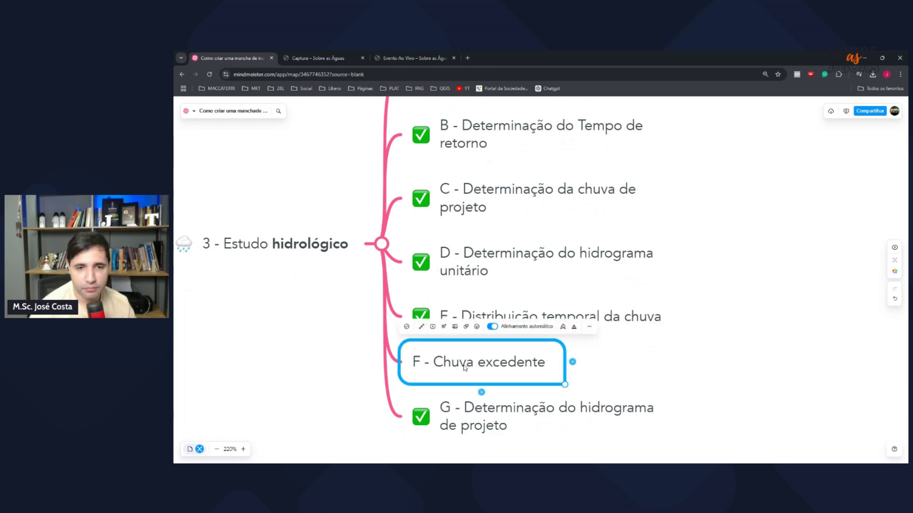
pyautogui.click(476, 327)
pyautogui.click(508, 179)
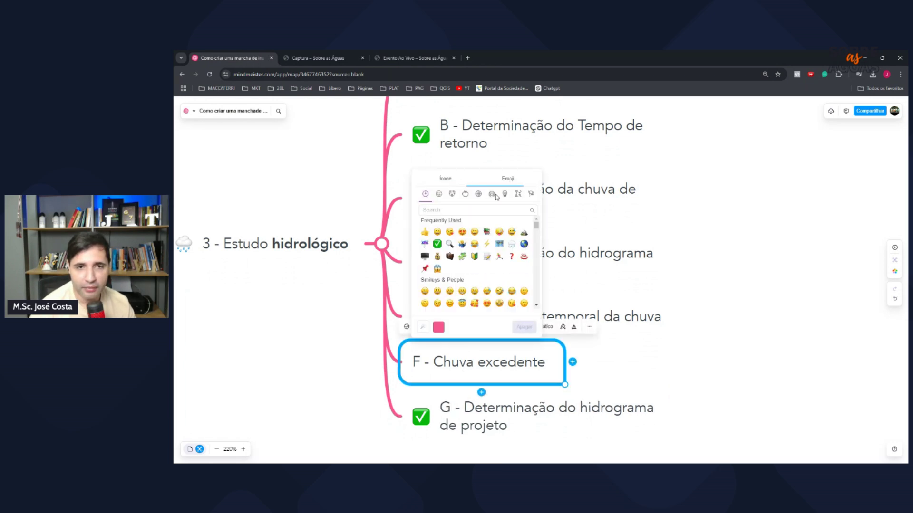
pyautogui.click(440, 244)
pyautogui.click(711, 287)
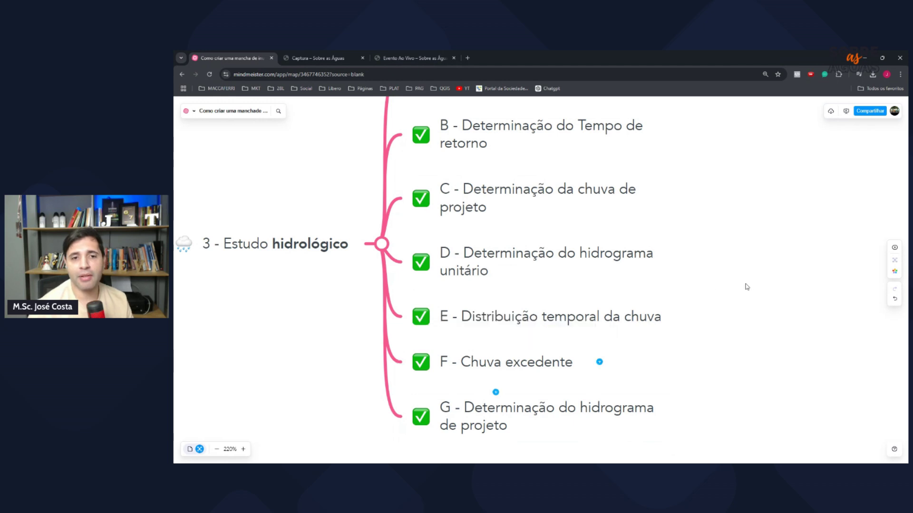
# Go through topics D to G of the Estudo hidrológico branch one by one
pyautogui.click(500, 267)
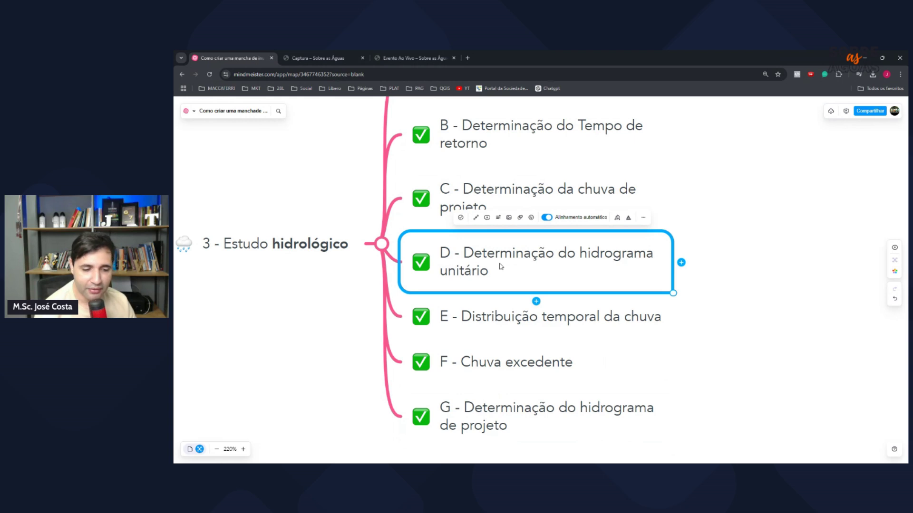
pyautogui.click(502, 317)
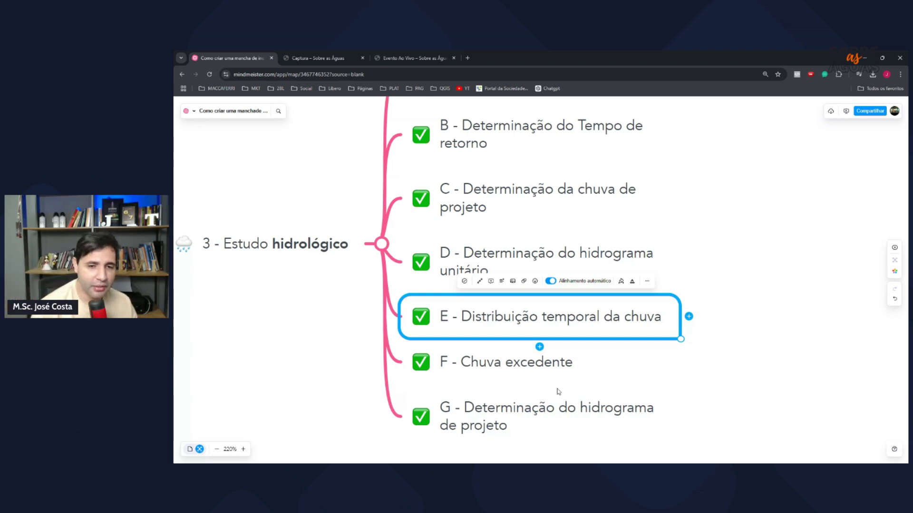
pyautogui.click(534, 373)
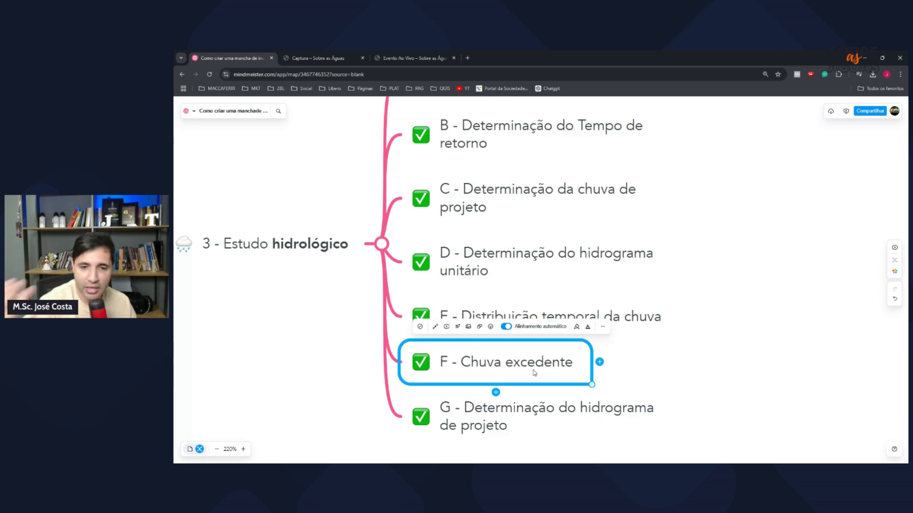
pyautogui.click(697, 375)
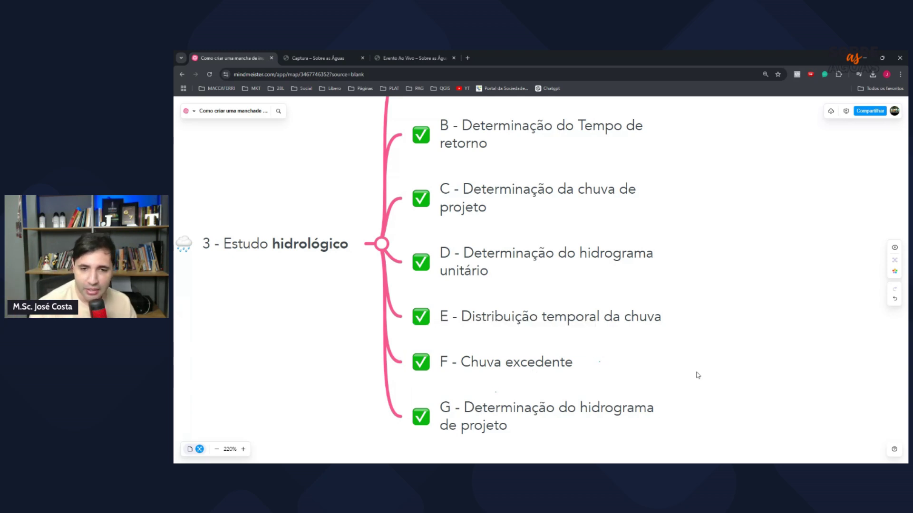
pyautogui.click(588, 417)
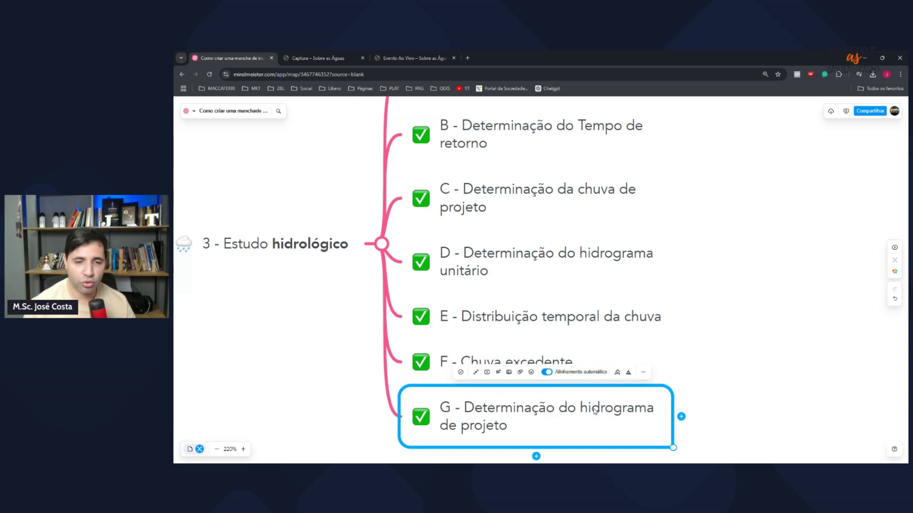
pyautogui.scroll(-1, 695, 342)
pyautogui.click(721, 325)
pyautogui.click(555, 413)
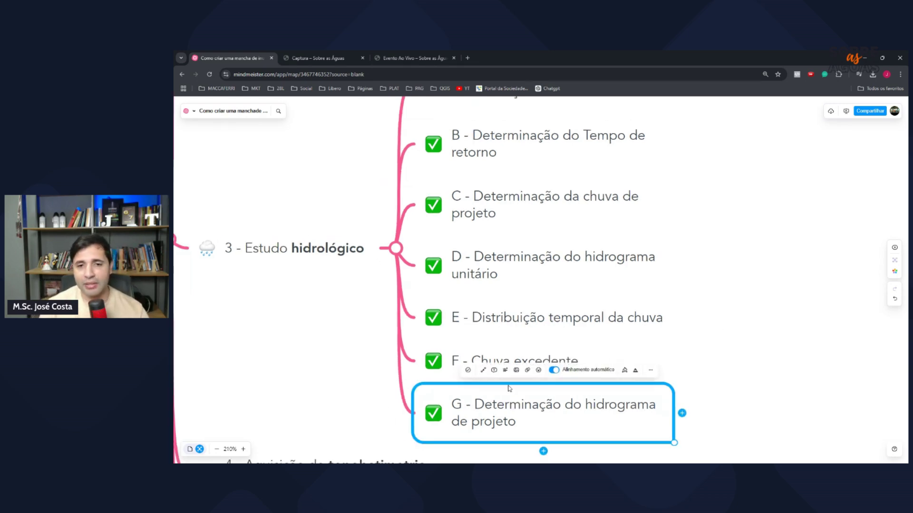
pyautogui.click(761, 298)
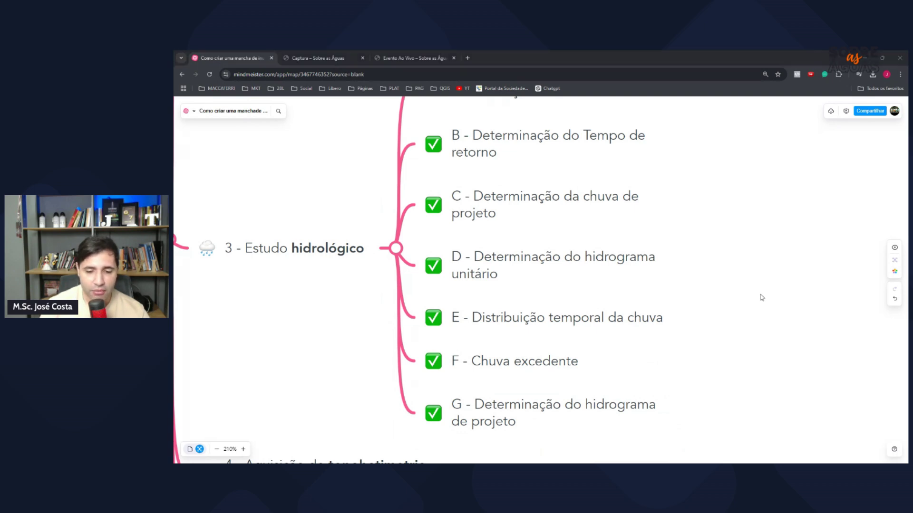
# Switch to HEC-HMS and close the Map Layers window of Basin 1
pyautogui.hotkey('alt', 'Tab')
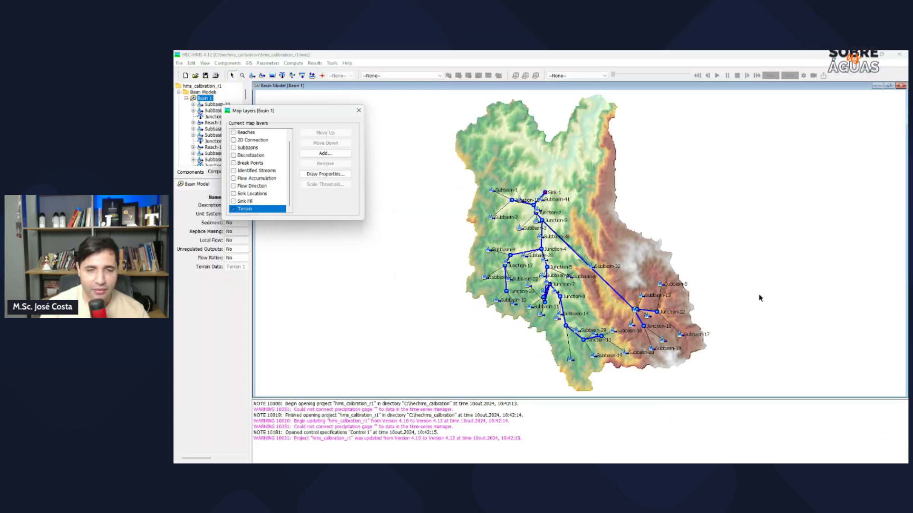
pyautogui.click(362, 112)
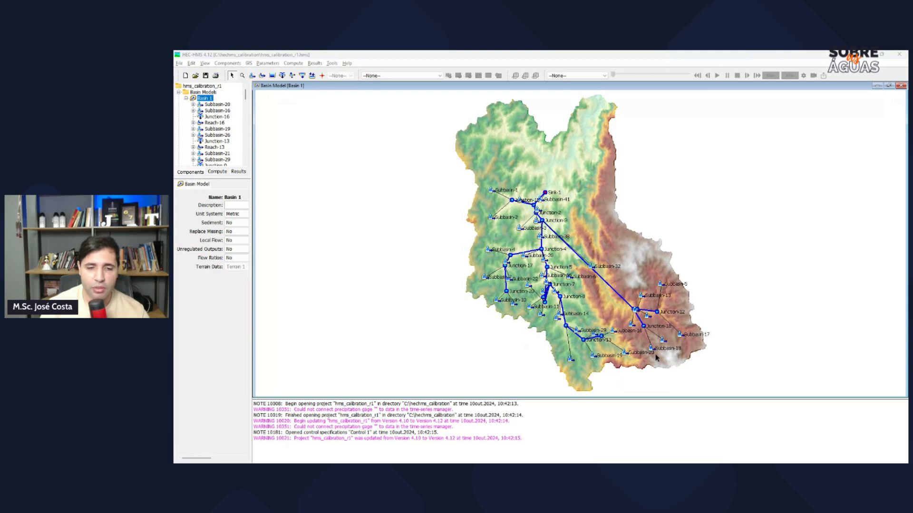
# Switch back to the mind map, collapse the Estudo hidrológico branch and review the subtopics of "2 - Caracterização da bacia hidrográfica"
pyautogui.hotkey('alt', 'Tab')
pyautogui.click(394, 253)
pyautogui.moveTo(535, 230); pyautogui.dragTo(573, 273)
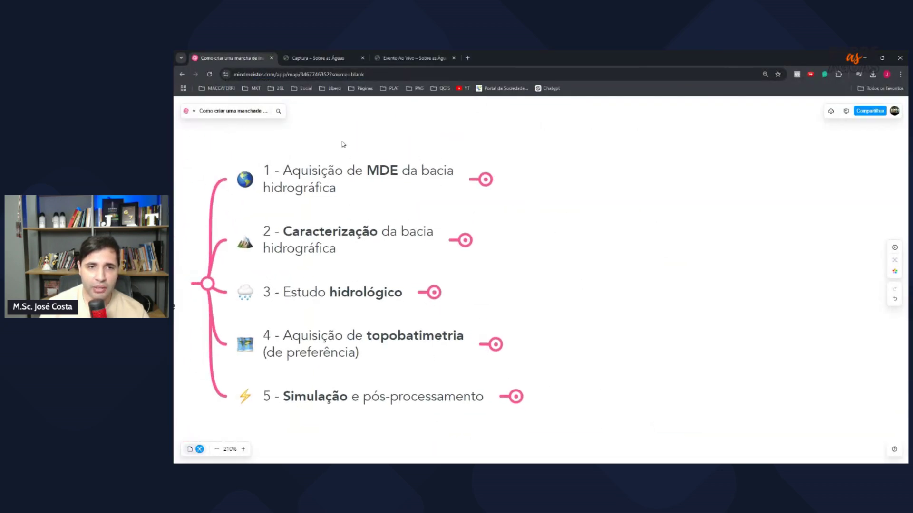
pyautogui.click(465, 241)
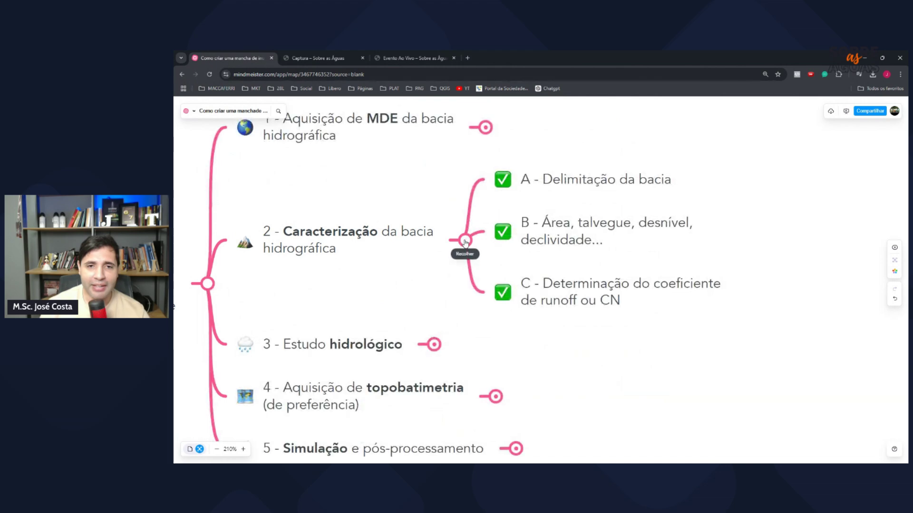
pyautogui.click(465, 240)
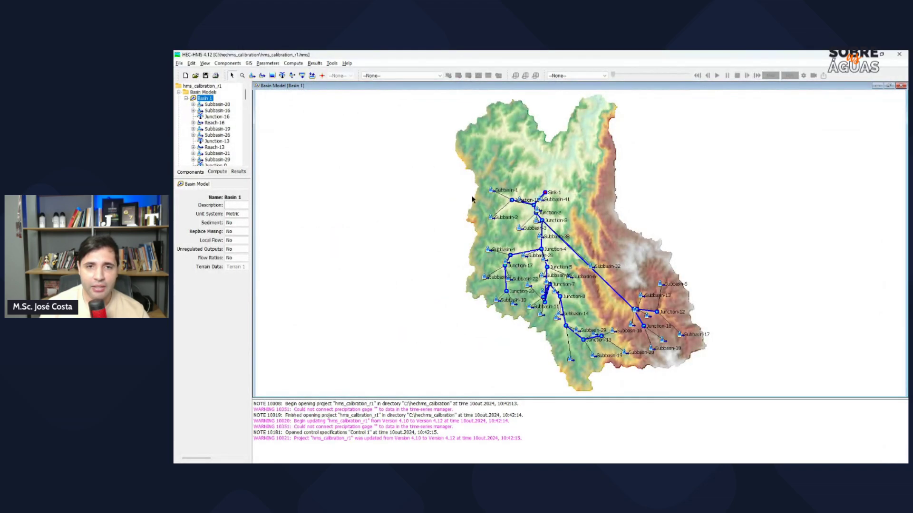
# Turn on the Subbasins layer in the Basin 1 map
pyautogui.rightClick(464, 197)
pyautogui.click(494, 270)
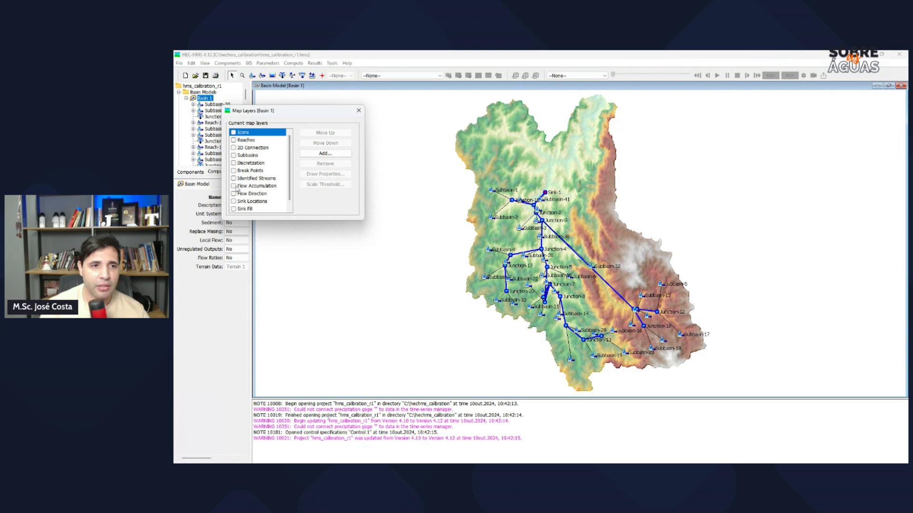
pyautogui.click(232, 157)
pyautogui.click(234, 158)
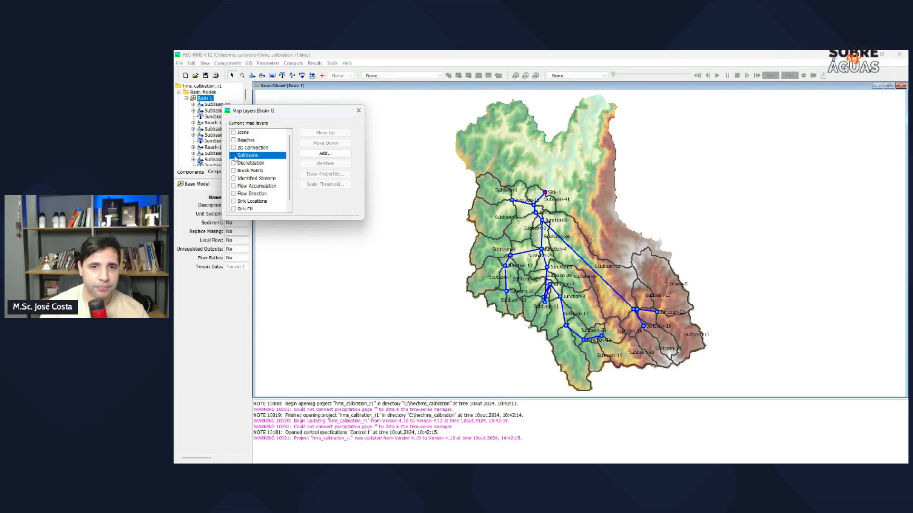
pyautogui.click(358, 110)
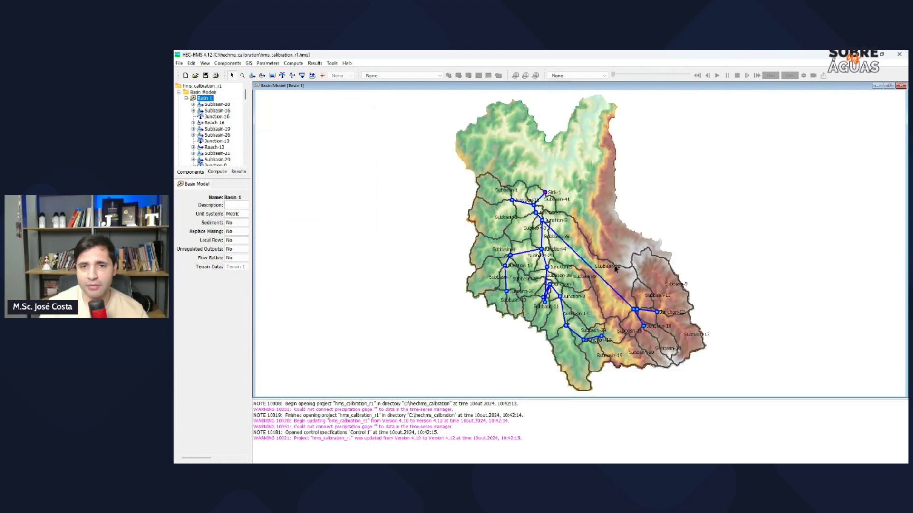
pyautogui.click(494, 193)
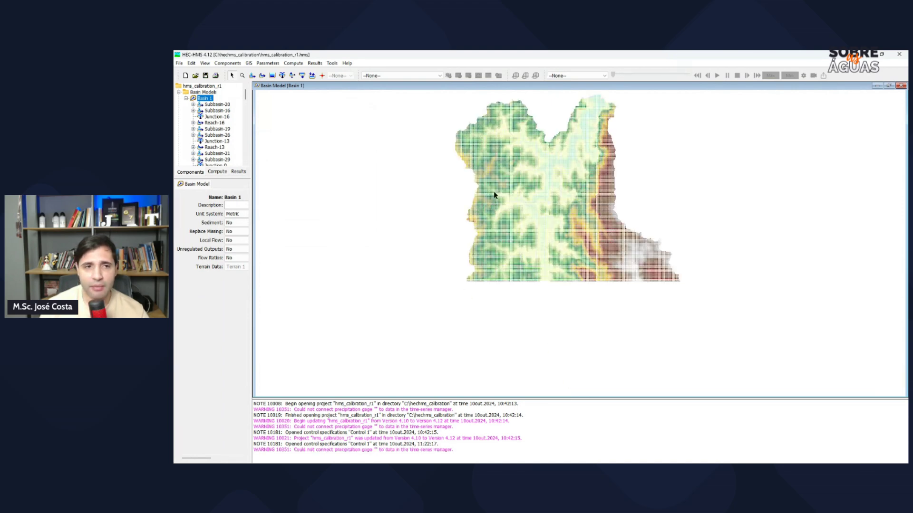
pyautogui.click(491, 195)
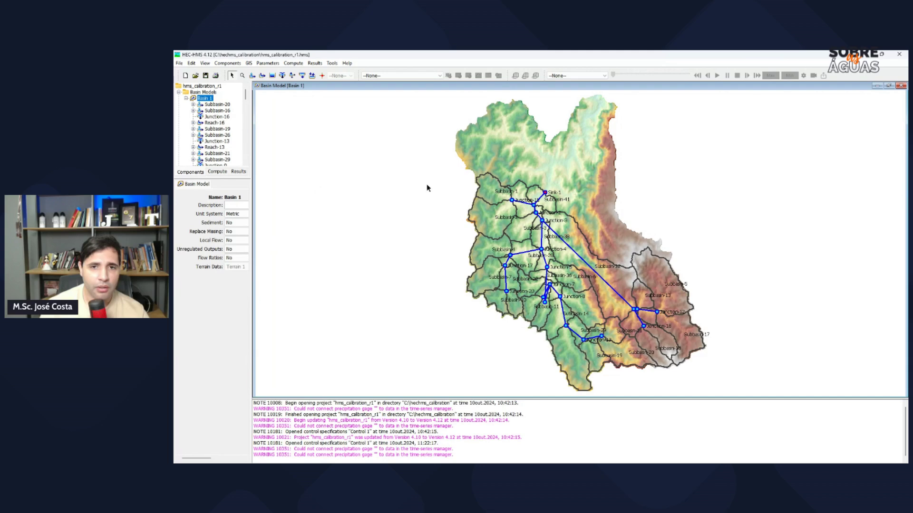
# Turn on the Icons, Reaches, Break Points and Identified Streams layers in the Basin 1 map
pyautogui.rightClick(427, 188)
pyautogui.click(450, 261)
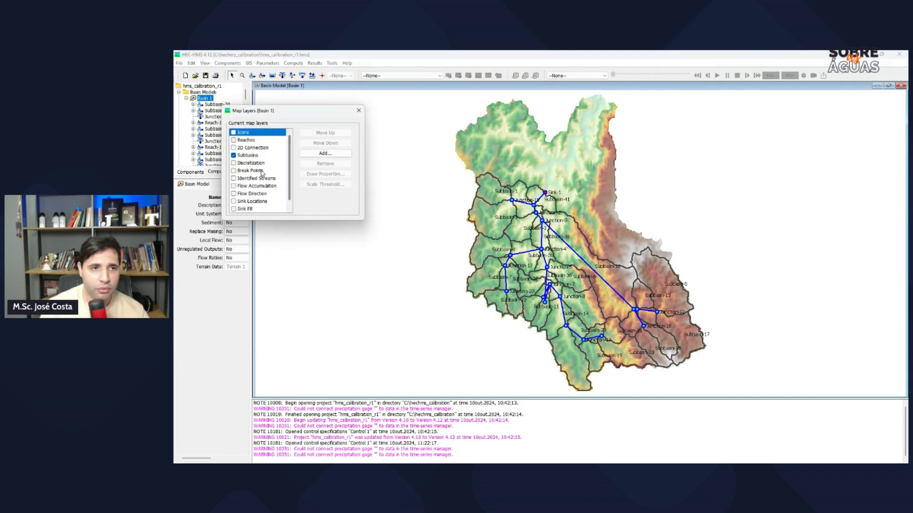
pyautogui.click(233, 132)
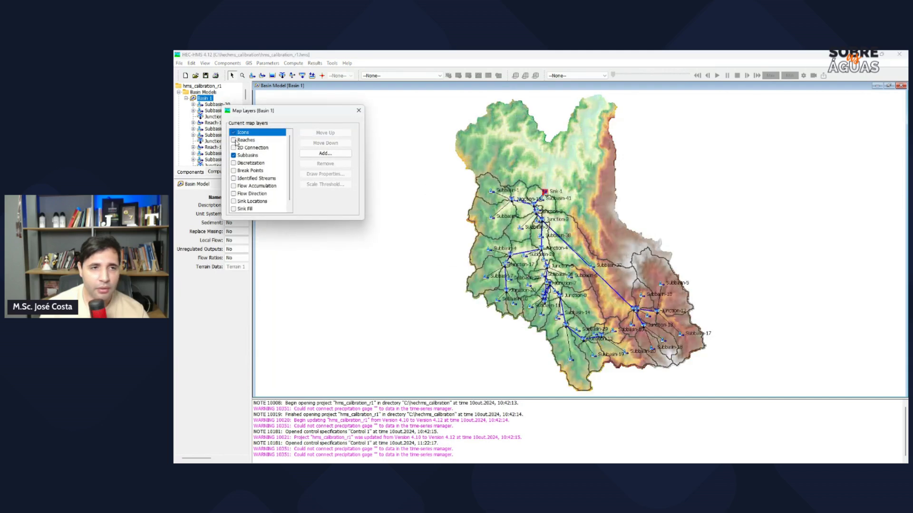
pyautogui.click(233, 141)
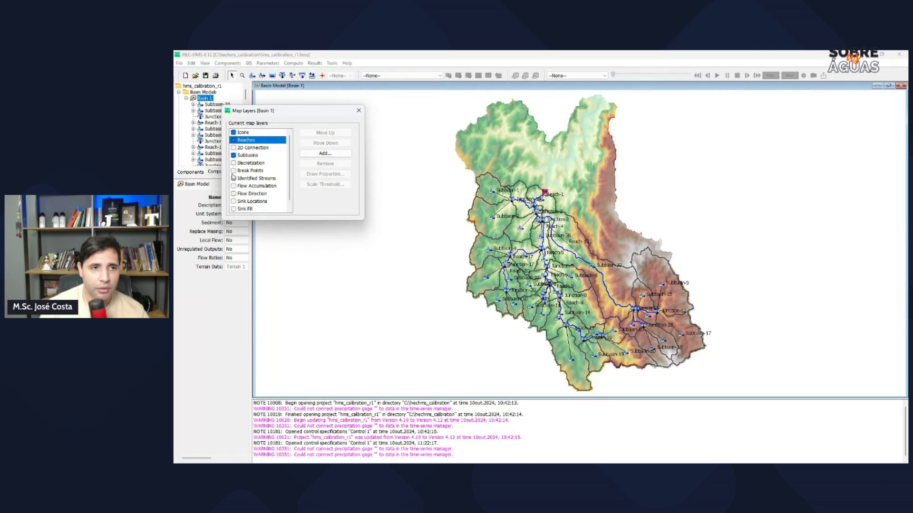
pyautogui.click(233, 170)
pyautogui.click(233, 178)
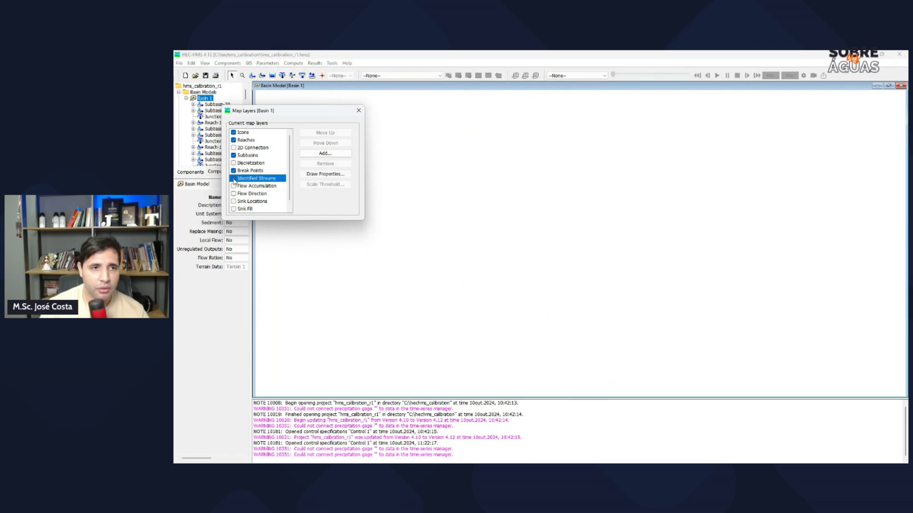
pyautogui.scroll(-1, 235, 199)
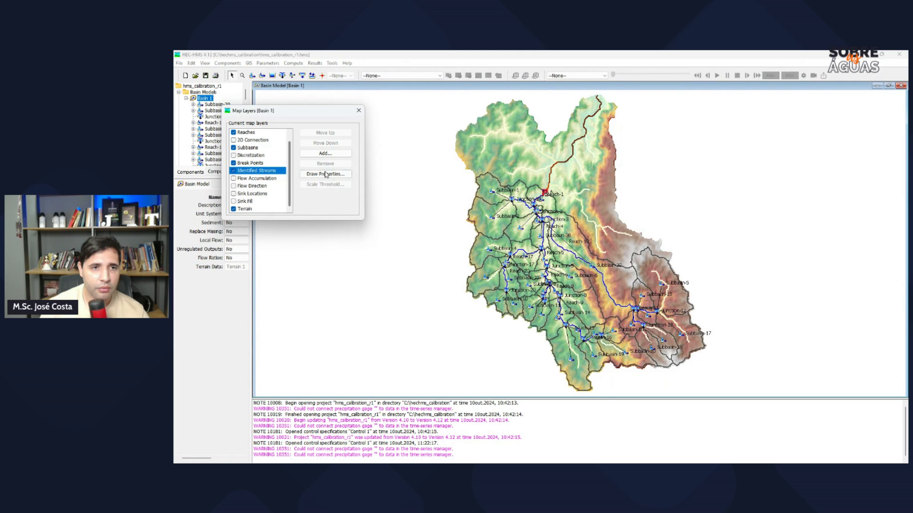
pyautogui.click(359, 110)
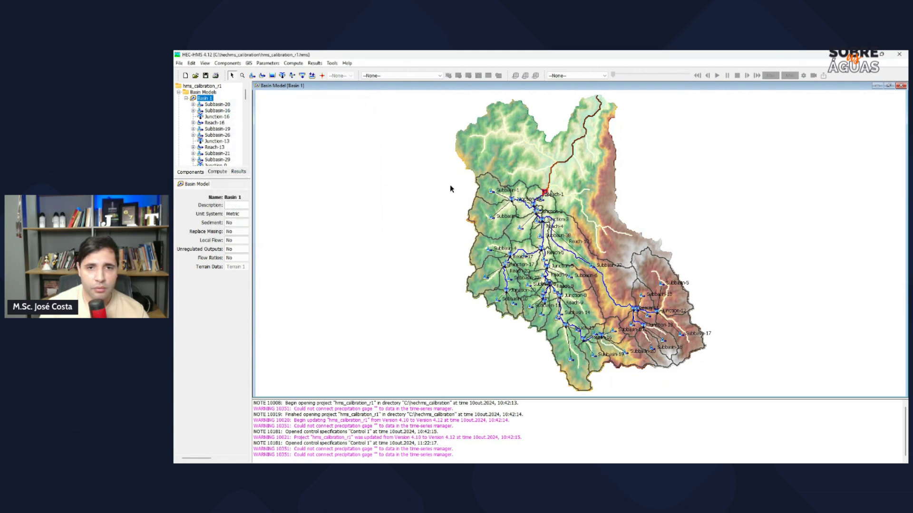
# Select Subbasin-2 on the Basin 1 map and examine its area and its impervious percentage among the loss parameters
pyautogui.click(486, 220)
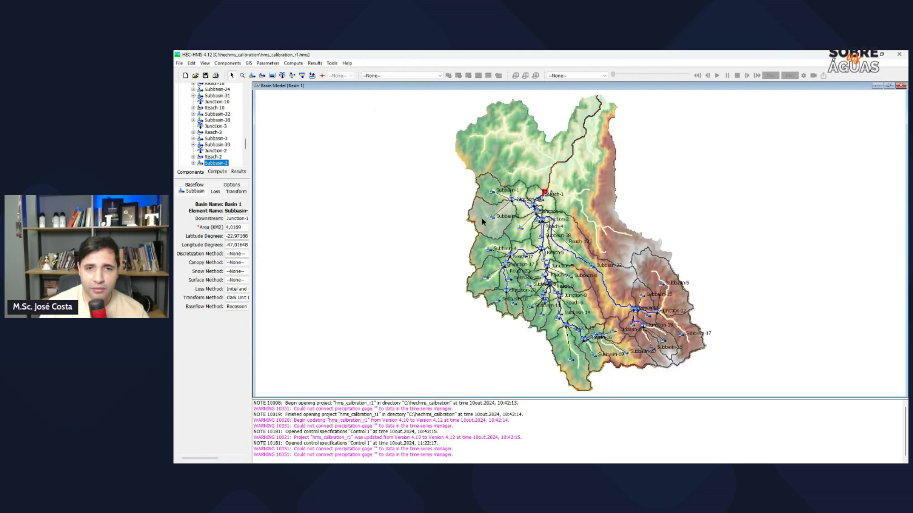
pyautogui.scroll(3, 490, 213)
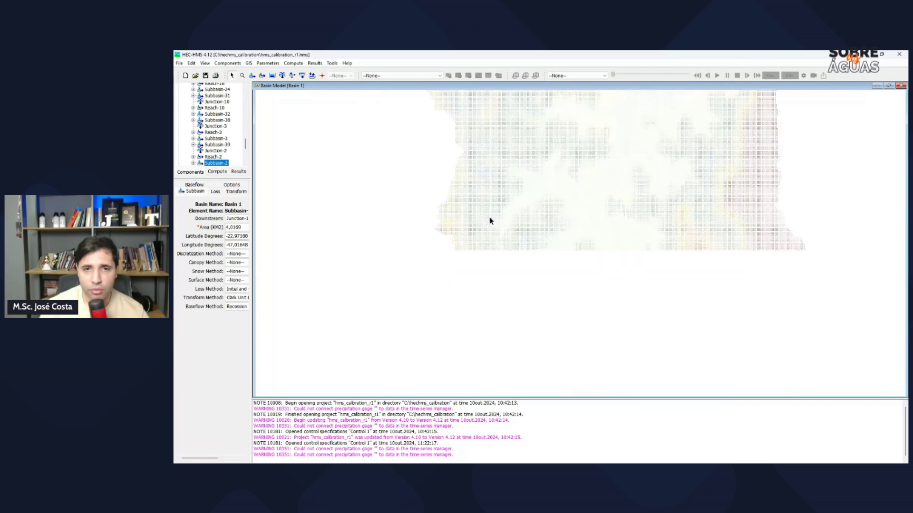
pyautogui.moveTo(248, 228); pyautogui.dragTo(222, 228)
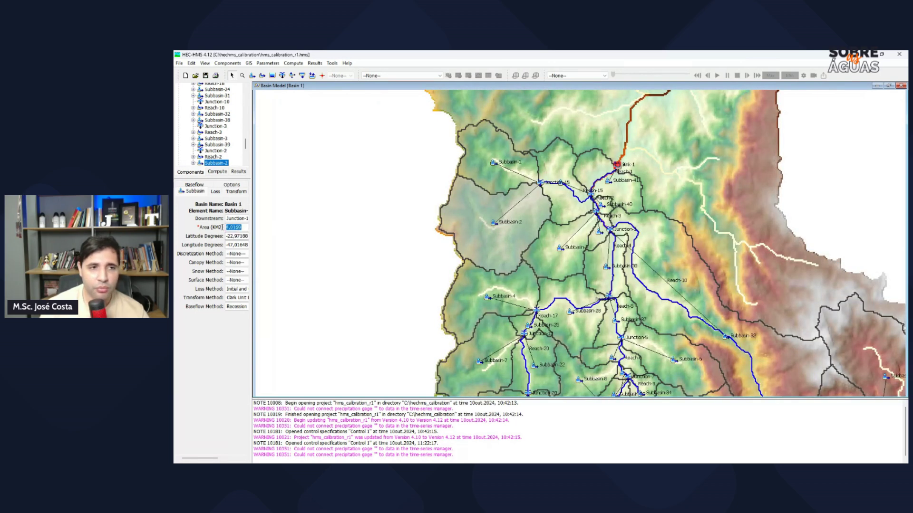
pyautogui.click(216, 191)
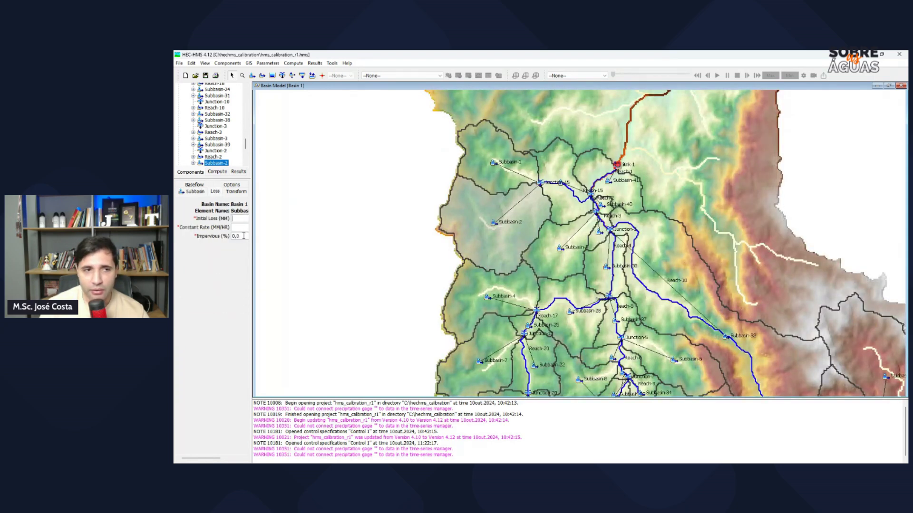
pyautogui.moveTo(236, 236); pyautogui.dragTo(230, 236)
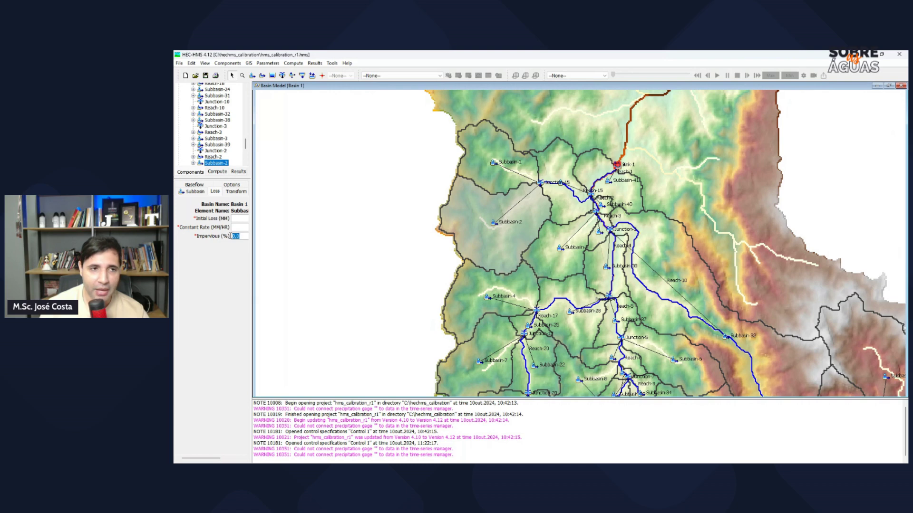
pyautogui.click(195, 186)
pyautogui.click(196, 186)
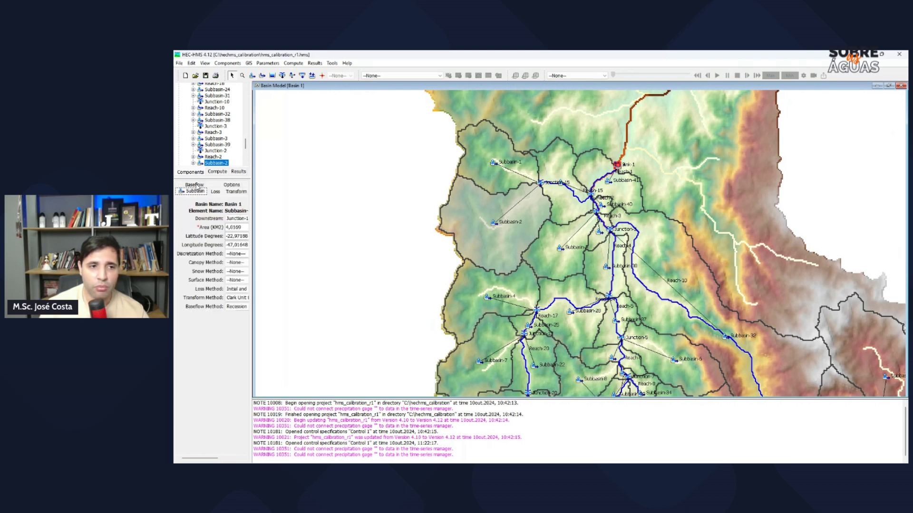
# Widen the component editor, change Subbasin-2's loss method to SCS Curve Number and show its loss parameters
pyautogui.moveTo(252, 288); pyautogui.dragTo(312, 289)
pyautogui.click(269, 282)
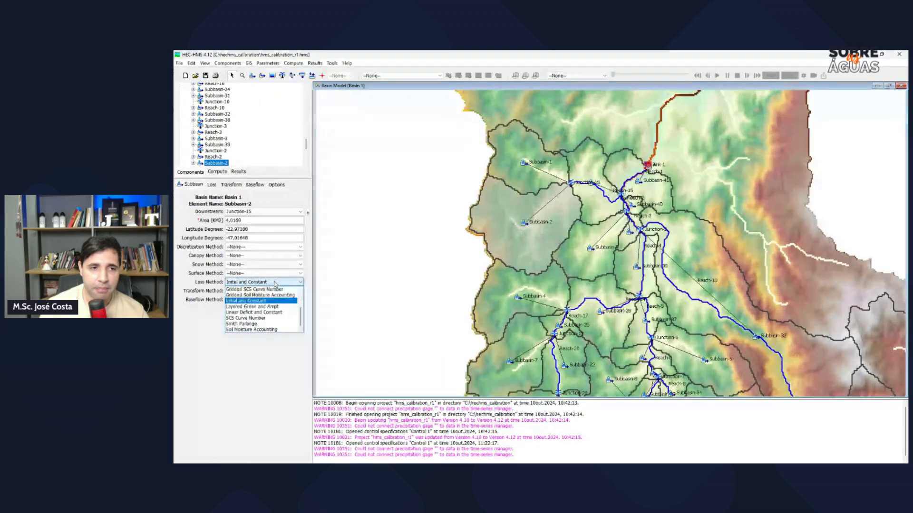
pyautogui.click(253, 318)
pyautogui.click(234, 342)
pyautogui.click(212, 185)
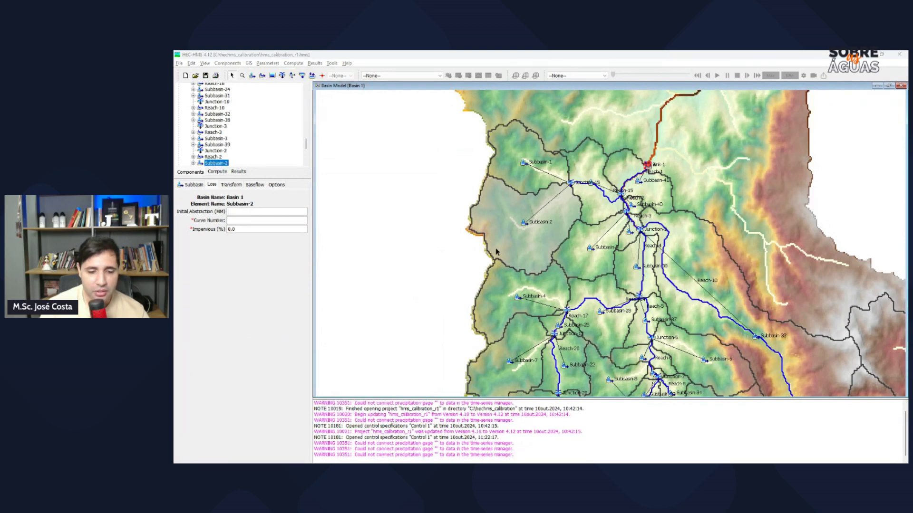
# Glance at the mind map, return to HEC-HMS and view the loss parameters of Subbasin-1 and Subbasin-41
pyautogui.hotkey('alt', 'Tab')
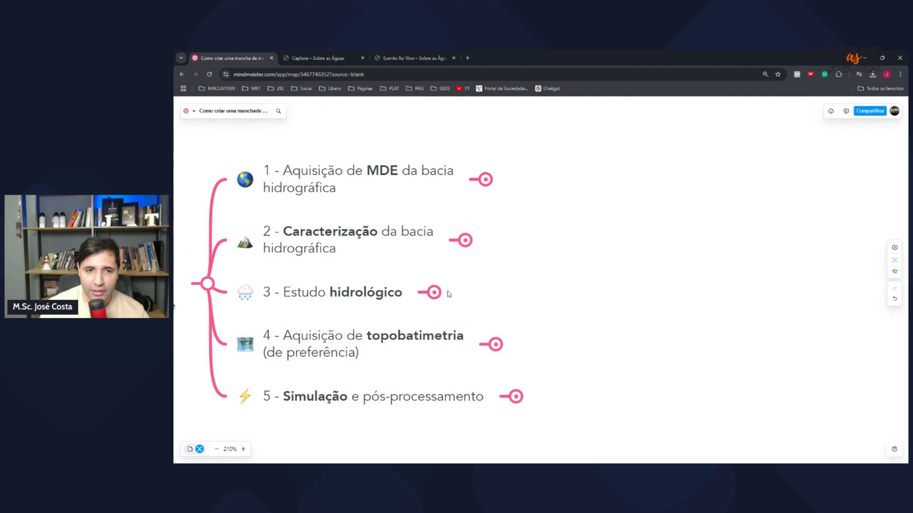
pyautogui.hotkey('alt', 'Tab')
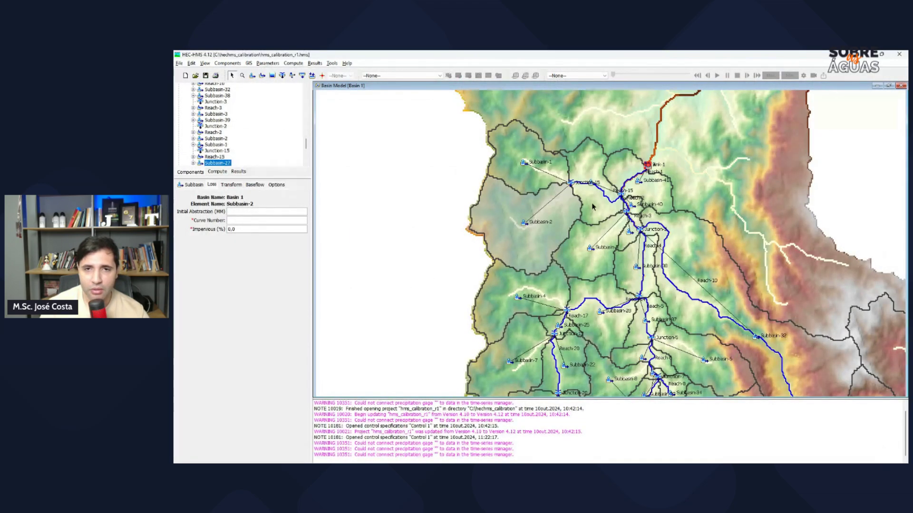
pyautogui.click(591, 221)
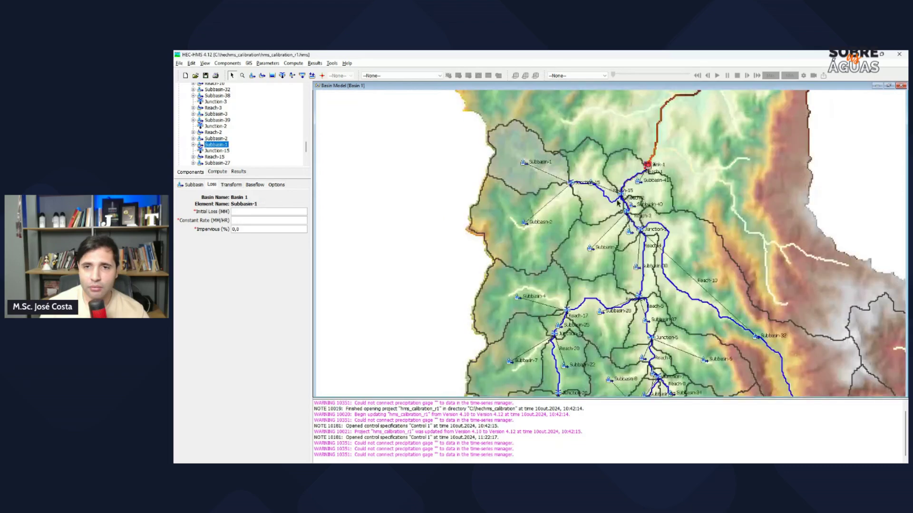
pyautogui.click(648, 201)
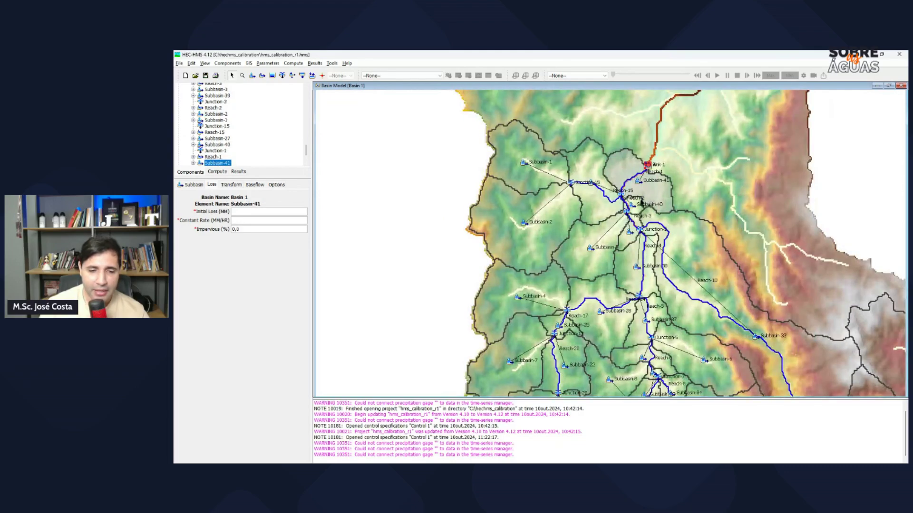
# Switch to the mind map, expand "3 - Estudo hidrológico" to review its subtopics A to G, and collapse it again
pyautogui.hotkey('alt', 'Tab')
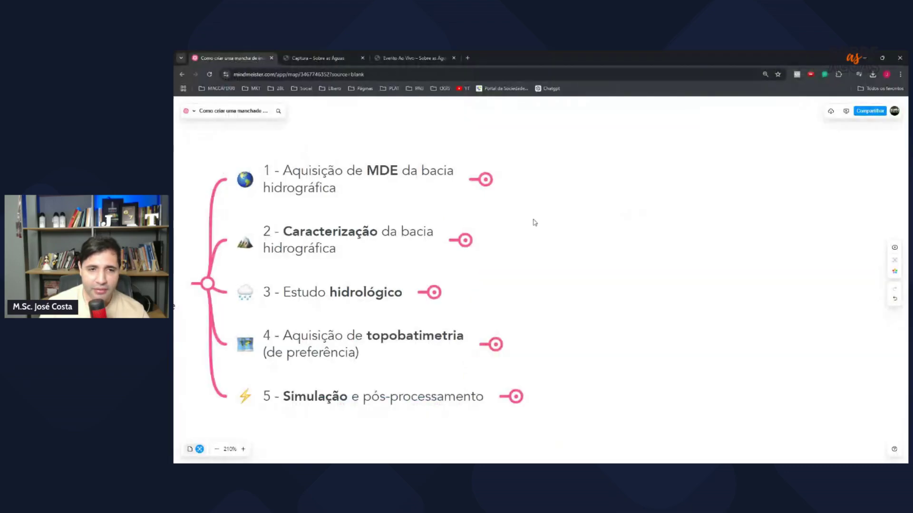
pyautogui.click(434, 293)
pyautogui.click(435, 293)
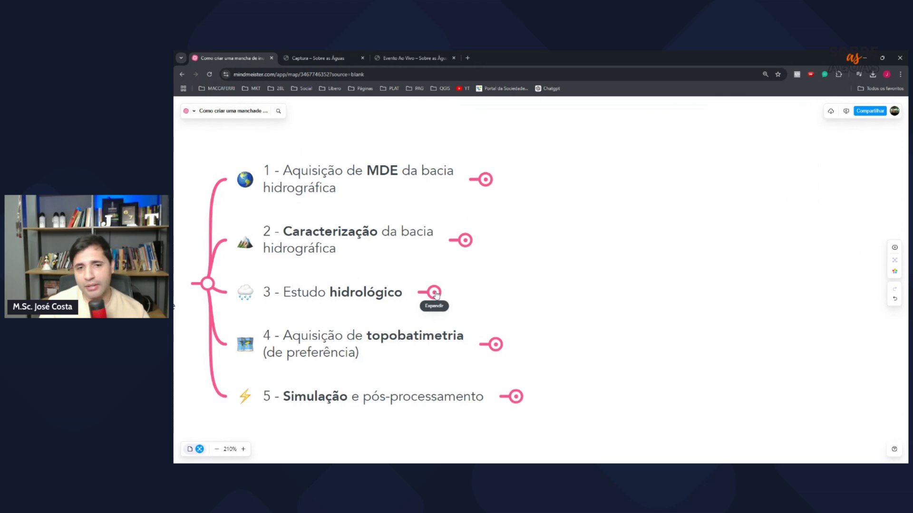
pyautogui.click(435, 294)
pyautogui.scroll(-3, 519, 276)
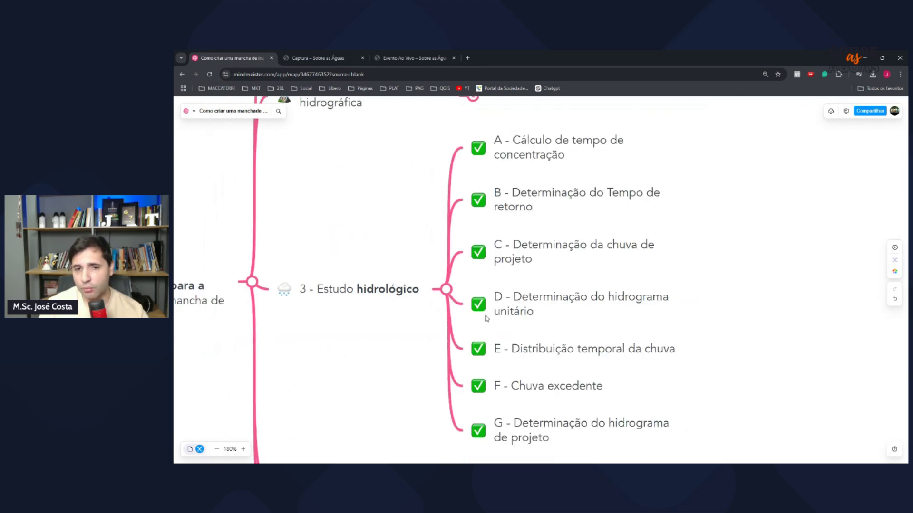
pyautogui.click(447, 290)
# Switch to HEC-HMS and look over the terrain and high ground in the eastern part of the basin
pyautogui.hotkey('alt', 'Tab')
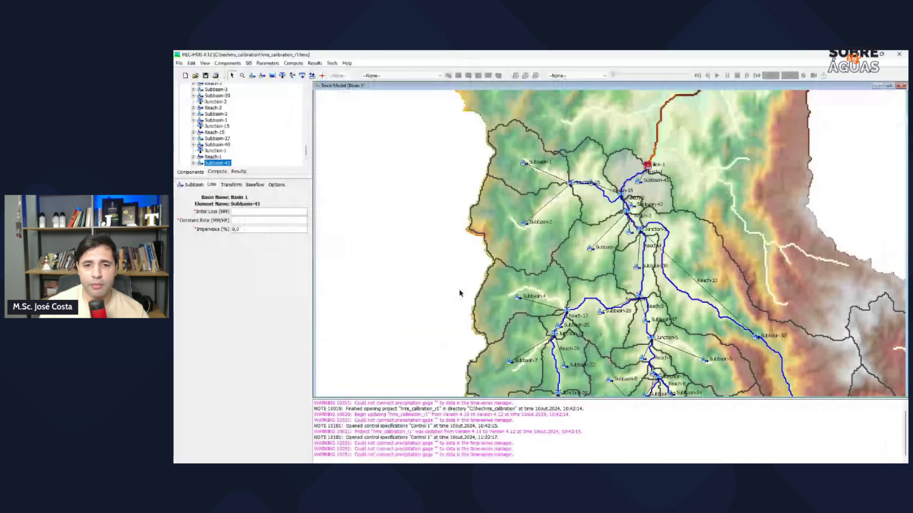
pyautogui.moveTo(771, 241); pyautogui.dragTo(634, 201)
pyautogui.moveTo(625, 250); pyautogui.dragTo(622, 208)
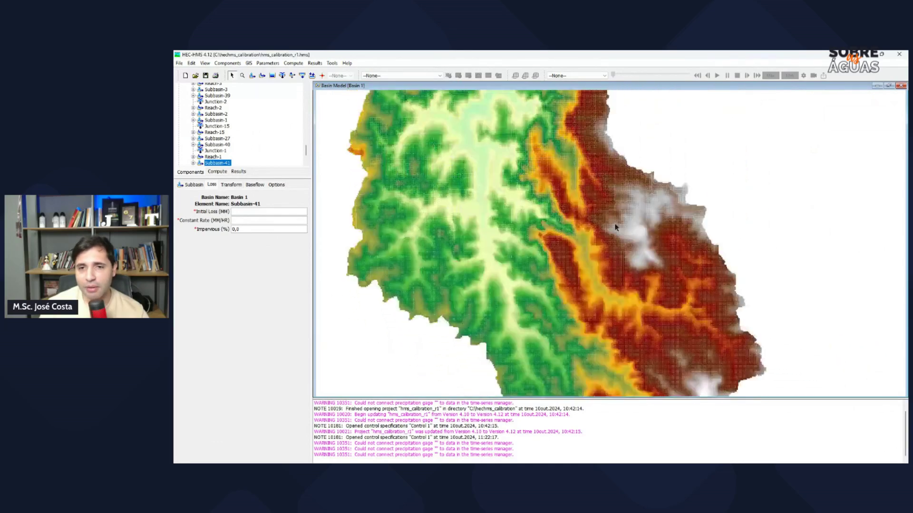
# Switch to the mind map and expand the subtopics of "4 - Aquisição de topobatimetria (de preferência)"
pyautogui.hotkey('alt', 'Tab')
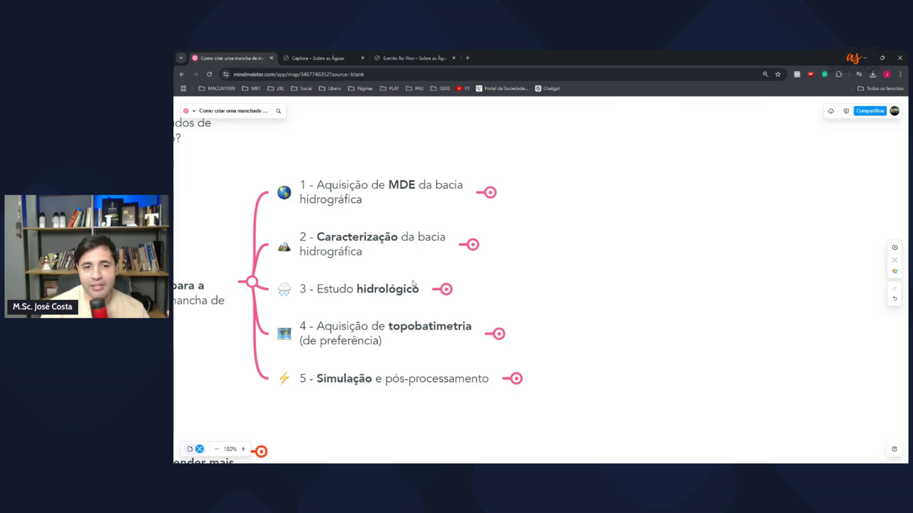
pyautogui.click(499, 335)
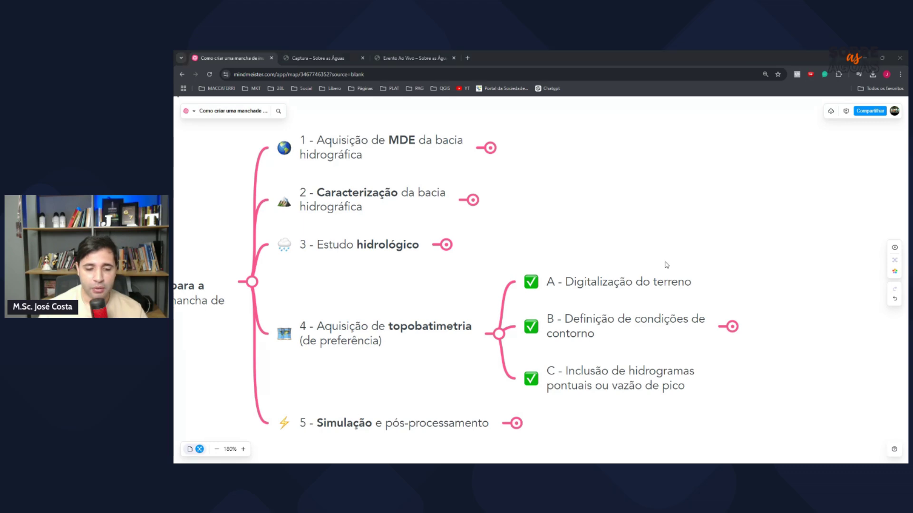
# Switch to RAS Mapper and hide the Google Satellite and Depth layers to expose the terrain around the river channel
pyautogui.hotkey('alt', 'Tab')
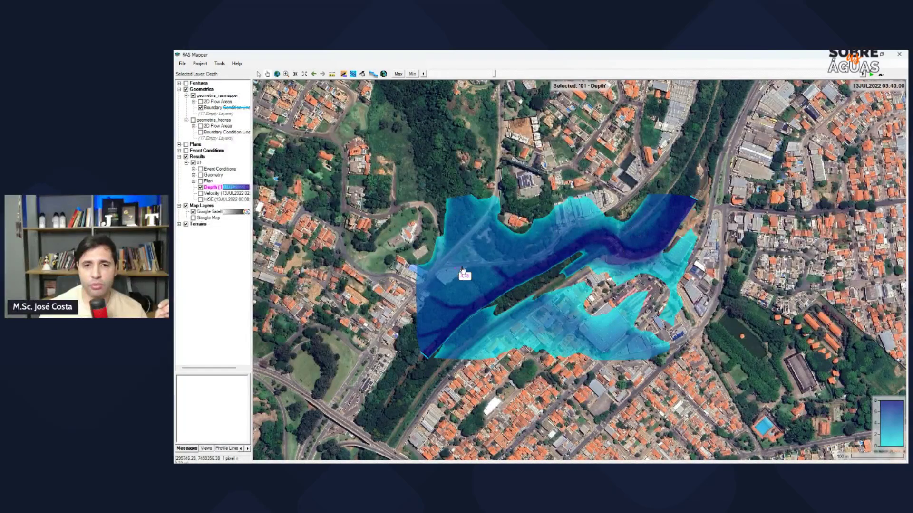
pyautogui.moveTo(526, 266); pyautogui.dragTo(541, 285)
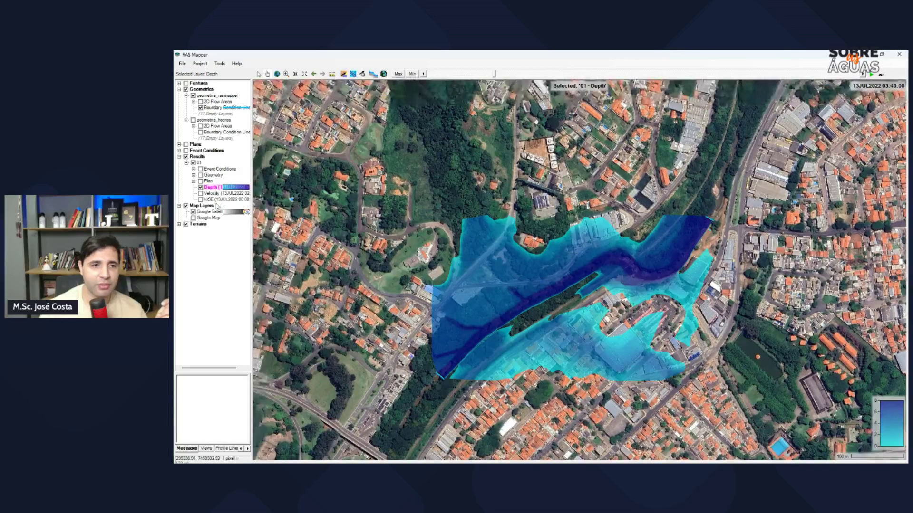
pyautogui.click(193, 212)
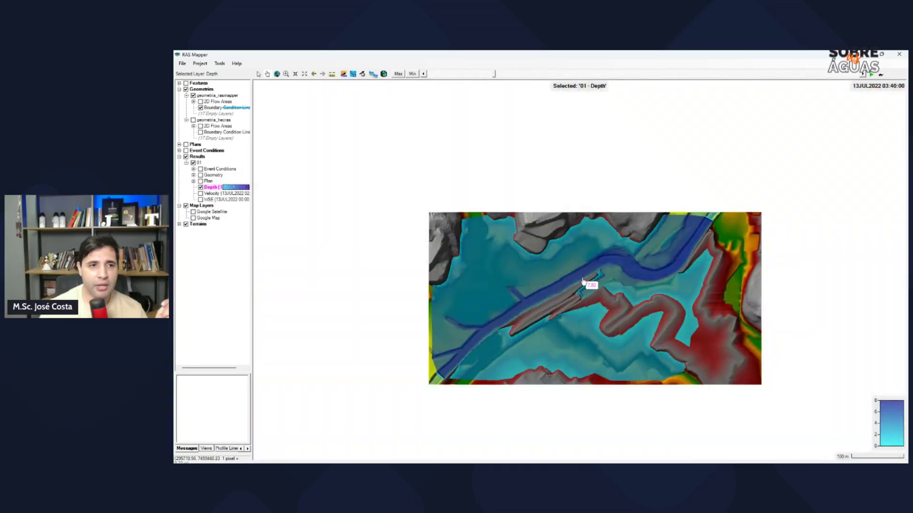
pyautogui.click(201, 187)
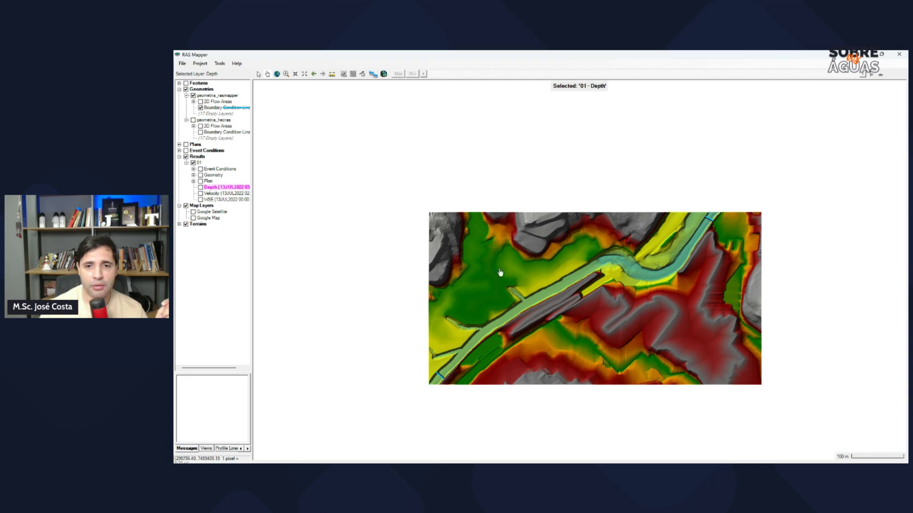
pyautogui.scroll(1, 612, 321)
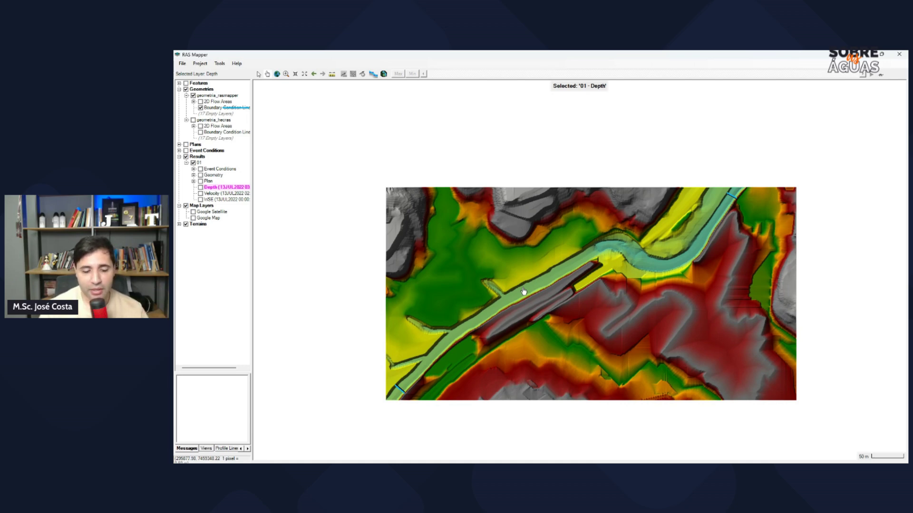
# Switch to the mind map and expand the subtopics of "B - Definição de condições de contorno"
pyautogui.hotkey('alt', 'Tab')
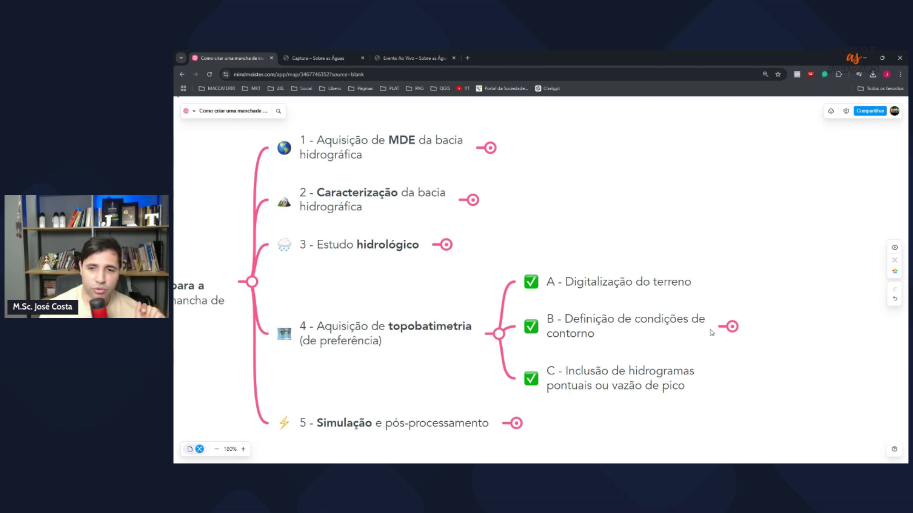
pyautogui.click(731, 327)
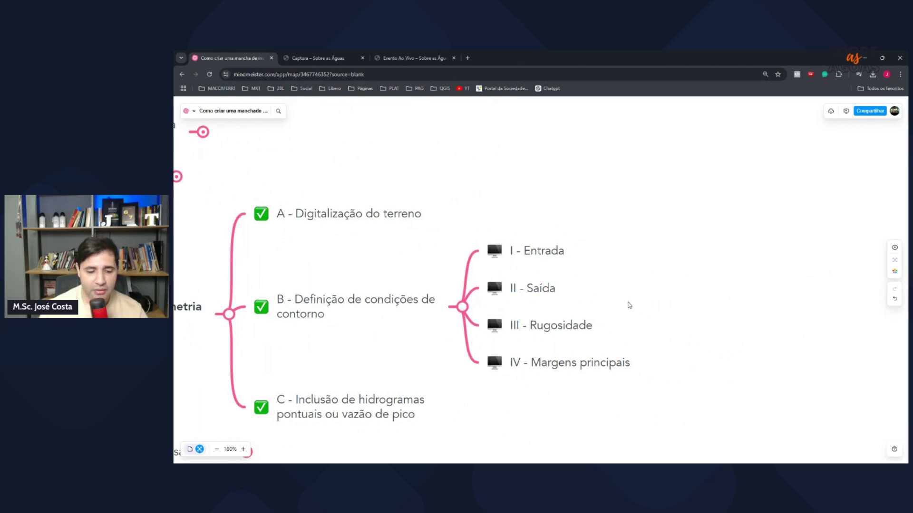
# Switch to RAS Mapper and examine the boundary condition lines across the channel at both ends of the modelled reach
pyautogui.hotkey('alt', 'Tab')
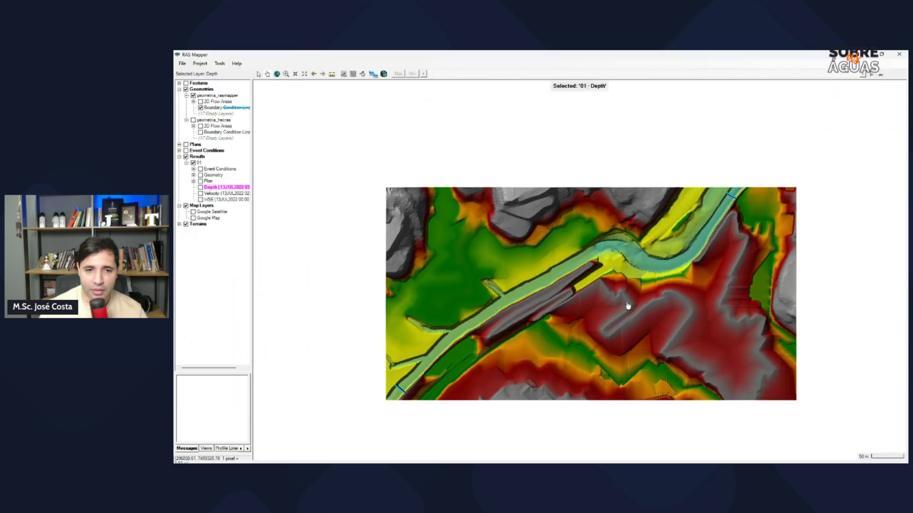
pyautogui.scroll(3, 394, 403)
pyautogui.scroll(3, 410, 379)
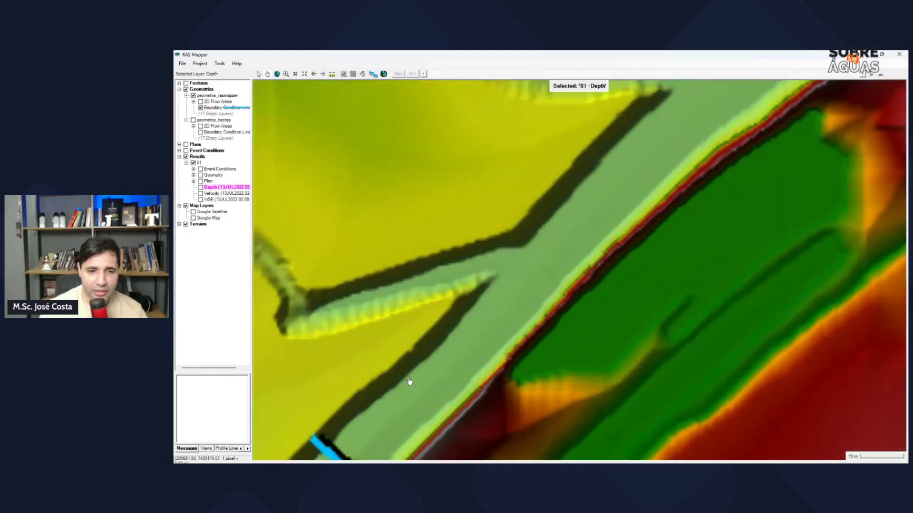
pyautogui.moveTo(357, 427); pyautogui.dragTo(353, 338)
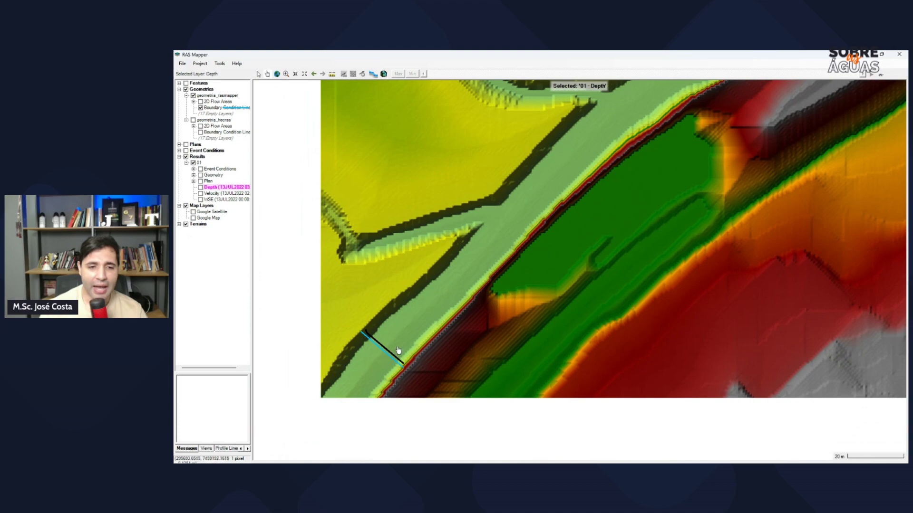
pyautogui.scroll(2, 629, 234)
pyautogui.scroll(-3, 617, 236)
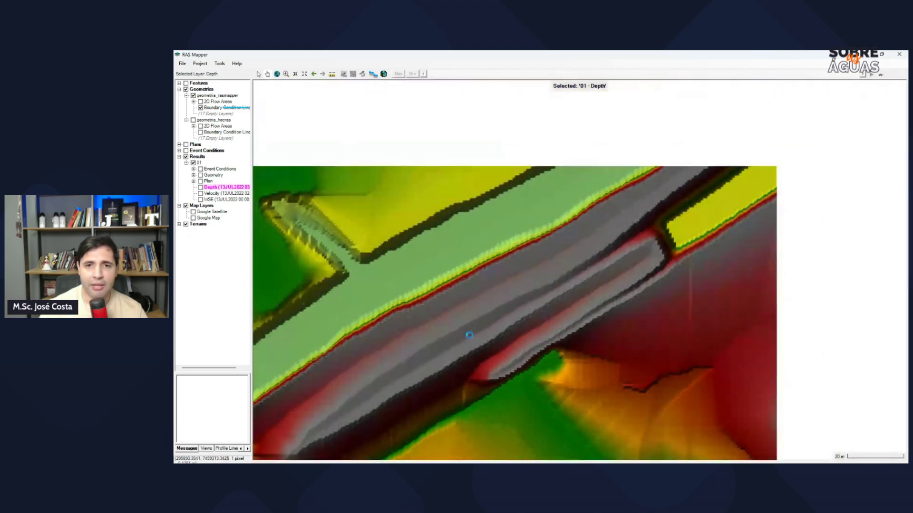
pyautogui.scroll(1, 429, 342)
pyautogui.moveTo(429, 342); pyautogui.dragTo(379, 355)
pyautogui.moveTo(580, 282); pyautogui.dragTo(399, 326)
pyautogui.moveTo(618, 192); pyautogui.dragTo(468, 354)
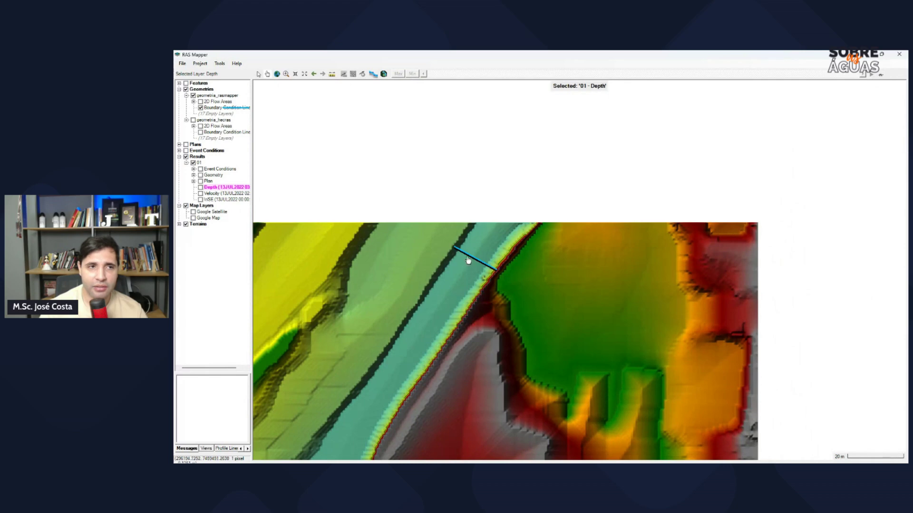
# Turn on the 2D Flow Areas layer of the geometria_rasmapper geometry and inspect the computational mesh along the river channel
pyautogui.click(201, 102)
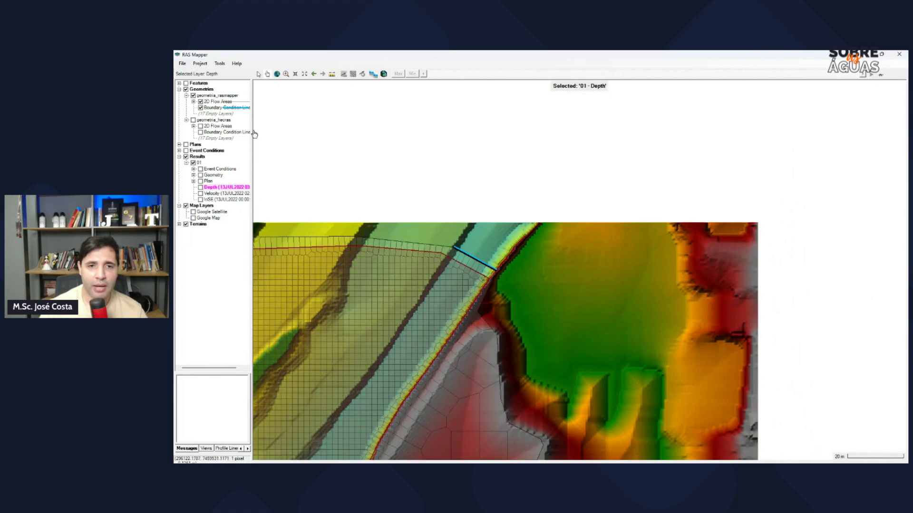
pyautogui.scroll(-2, 588, 262)
pyautogui.moveTo(596, 341); pyautogui.dragTo(729, 286)
pyautogui.moveTo(425, 371); pyautogui.dragTo(547, 312)
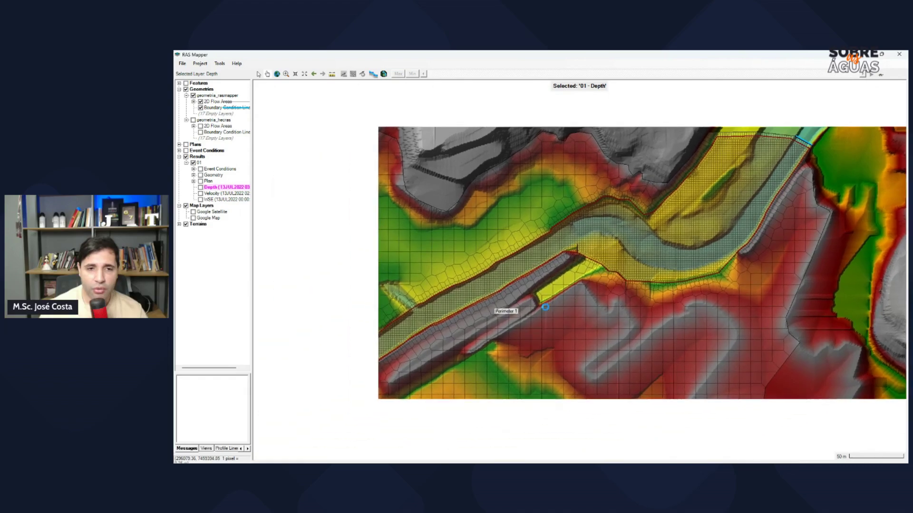
pyautogui.moveTo(401, 358); pyautogui.dragTo(474, 281)
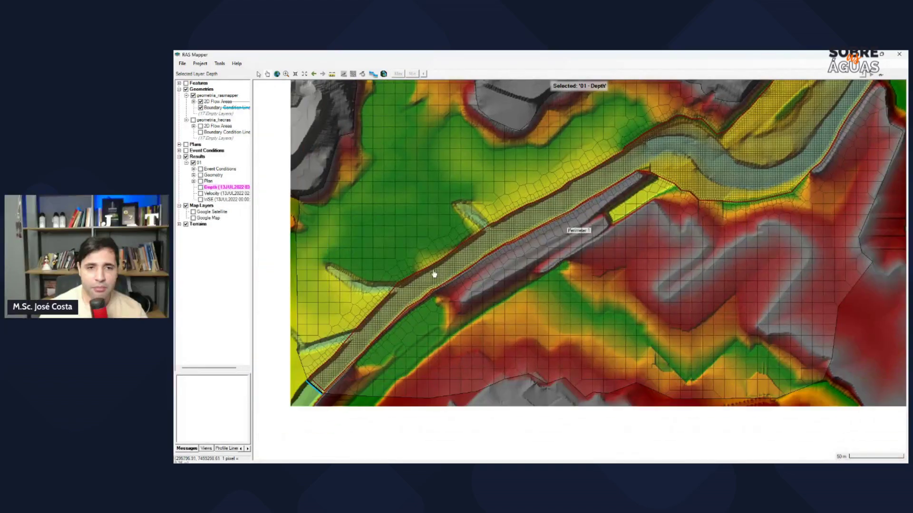
pyautogui.scroll(4, 432, 271)
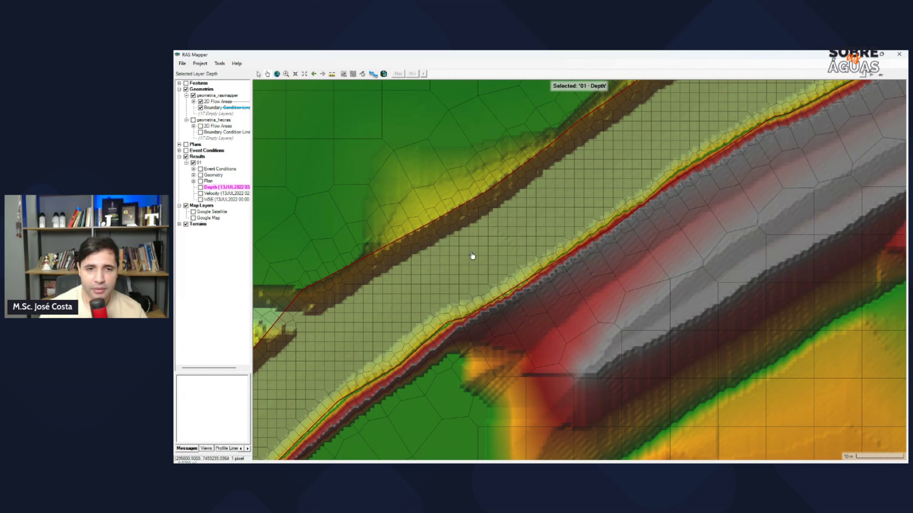
# Examine the mesh cells across the river channel, its banks and the adjoining floodplain along the modelled reach
pyautogui.scroll(5, 451, 251)
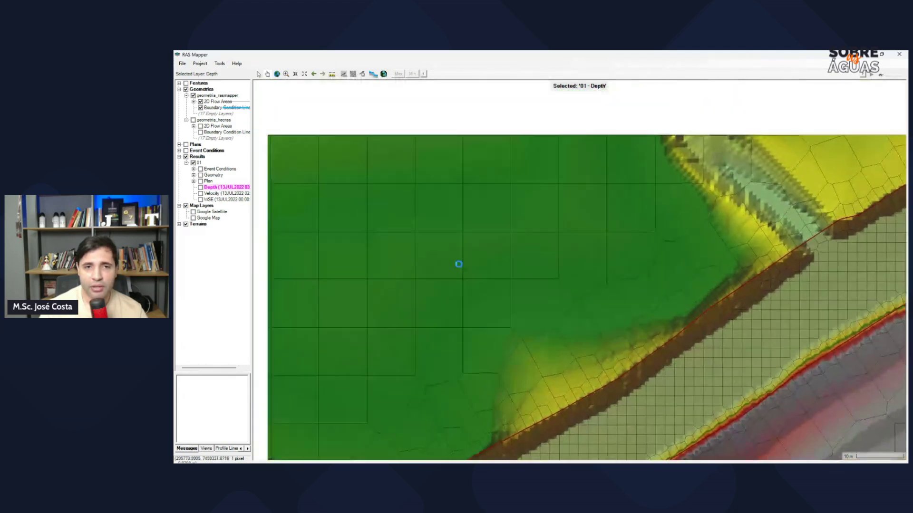
pyautogui.moveTo(446, 106); pyautogui.dragTo(517, 323)
pyautogui.moveTo(419, 210); pyautogui.dragTo(388, 206)
pyautogui.moveTo(489, 266); pyautogui.dragTo(408, 219)
pyautogui.moveTo(584, 313); pyautogui.dragTo(428, 240)
pyautogui.moveTo(639, 328); pyautogui.dragTo(493, 267)
pyautogui.moveTo(618, 300); pyautogui.dragTo(475, 271)
pyautogui.moveTo(623, 248); pyautogui.dragTo(481, 238)
pyautogui.moveTo(547, 266); pyautogui.dragTo(529, 236)
pyautogui.moveTo(404, 269); pyautogui.dragTo(446, 236)
pyautogui.moveTo(256, 210); pyautogui.dragTo(466, 226)
pyautogui.moveTo(398, 212); pyautogui.dragTo(535, 242)
pyautogui.scroll(-1, 507, 256)
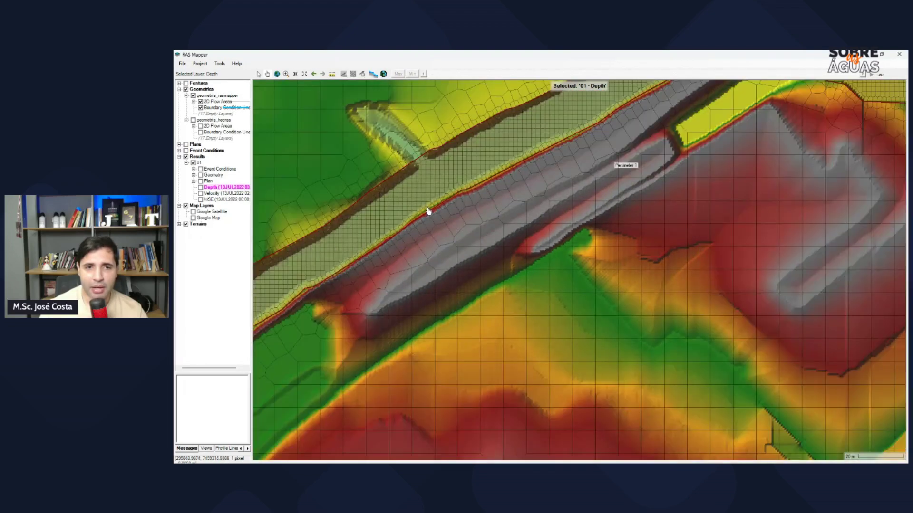
pyautogui.moveTo(428, 210); pyautogui.dragTo(503, 276)
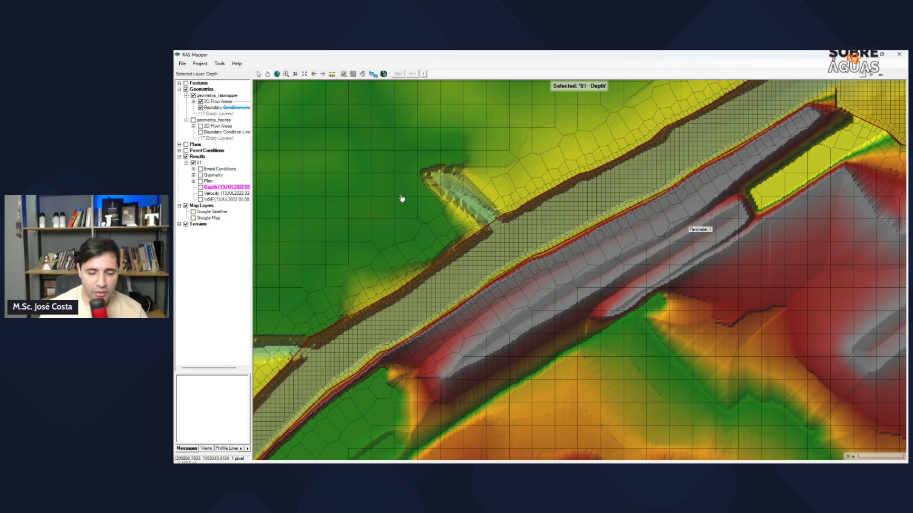
# Switch to the mind map and collapse "B - Definição de condições de contorno", bringing the whole topobatimetria topic into view
pyautogui.hotkey('alt', 'Tab')
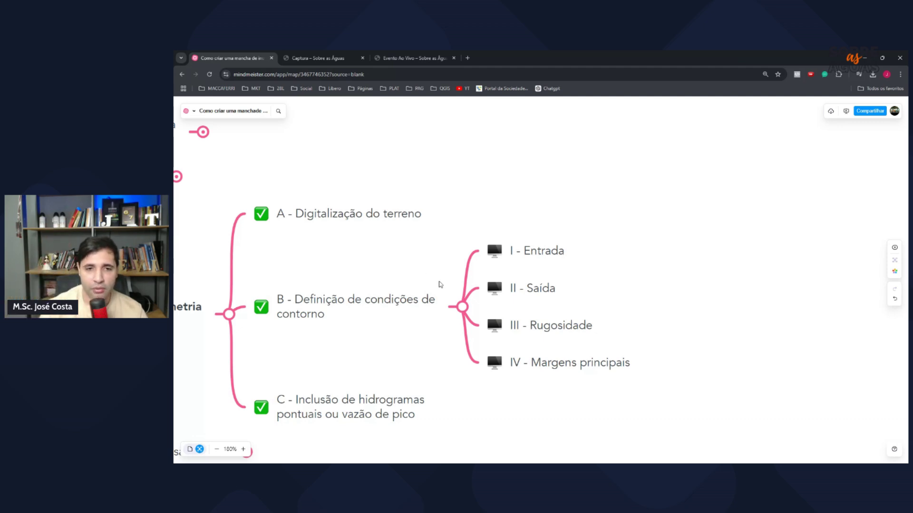
pyautogui.click(468, 310)
pyautogui.scroll(3, 598, 291)
pyautogui.scroll(3, 557, 313)
pyautogui.moveTo(496, 358); pyautogui.dragTo(646, 410)
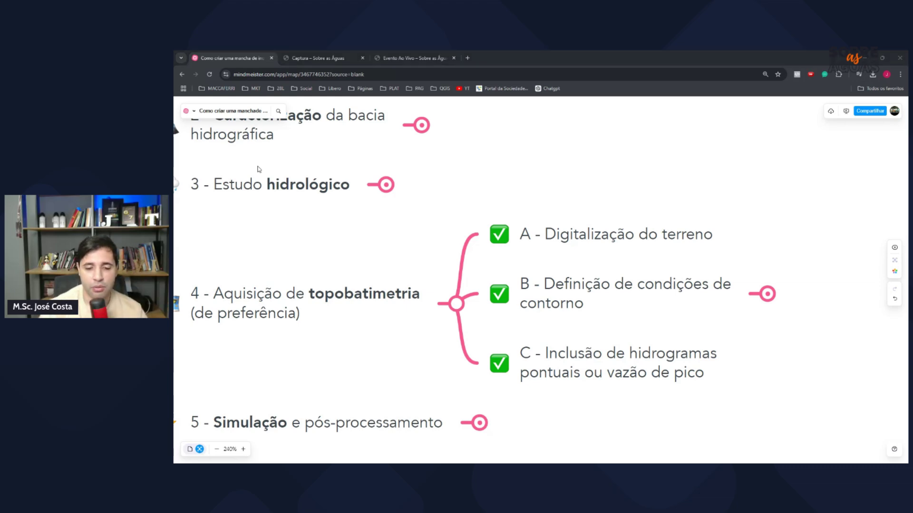
# Switch to HEC-RAS and open the flow hydrograph of the entrada boundary condition line in the unsteady flow data
pyautogui.hotkey('alt', 'Tab')
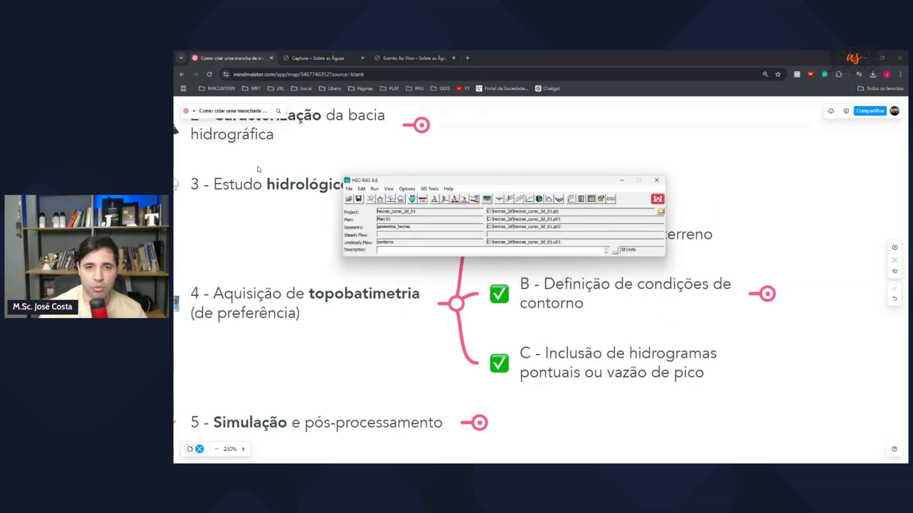
pyautogui.click(400, 200)
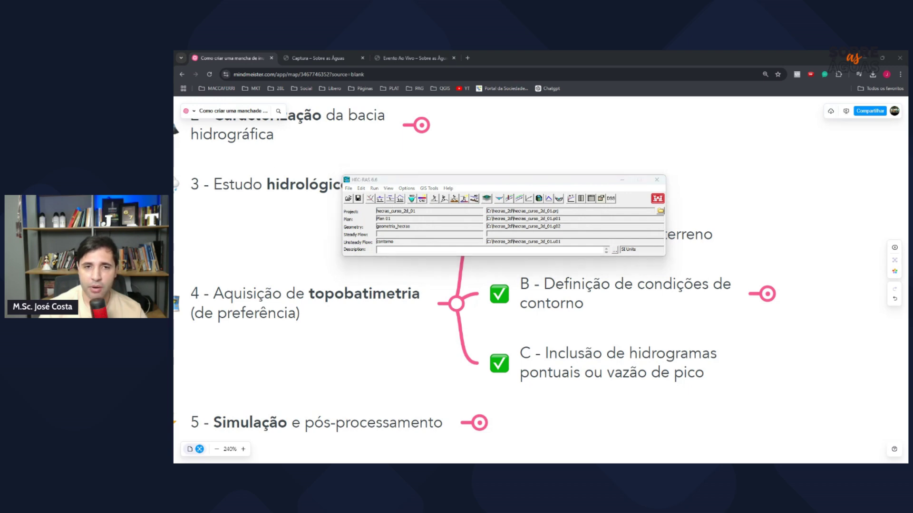
pyautogui.click(546, 257)
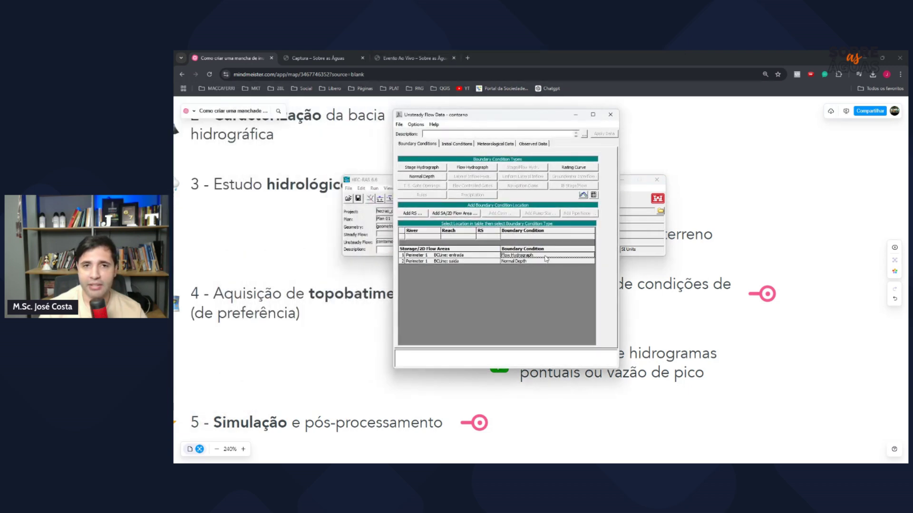
pyautogui.click(472, 169)
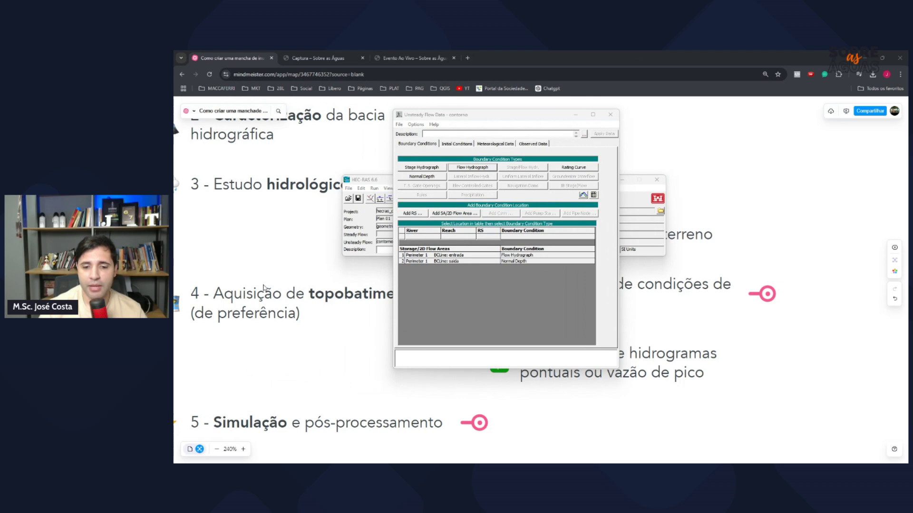
pyautogui.moveTo(327, 76); pyautogui.dragTo(491, 79)
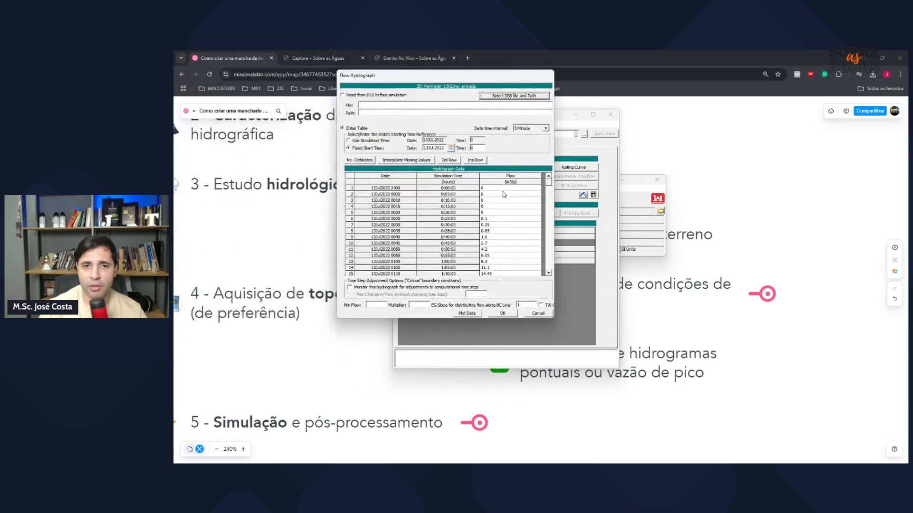
# Review the hydrograph's flow table and plot its data as a time series, closing the plot after viewing
pyautogui.moveTo(549, 183)
pyautogui.mouseDown()
pyautogui.moveTo(548, 226)
pyautogui.moveTo(549, 184)
pyautogui.mouseUp()
pyautogui.click(467, 314)
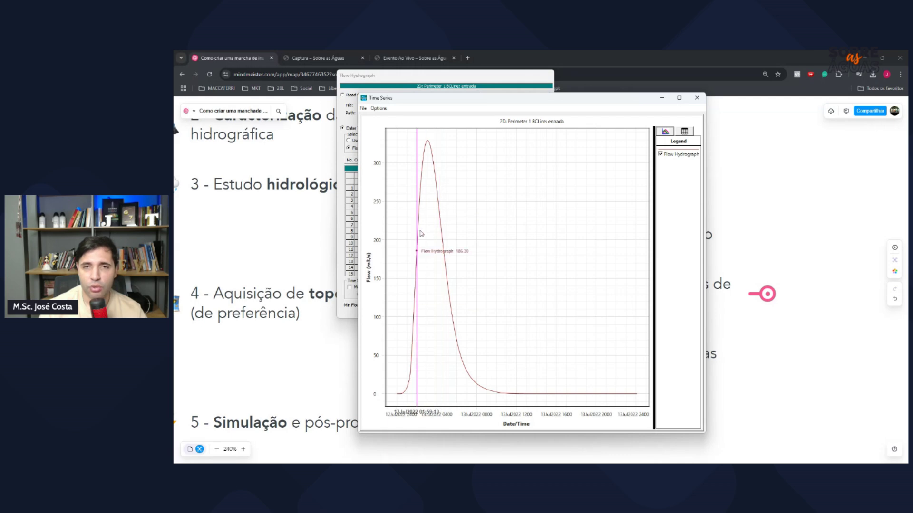
pyautogui.click(694, 100)
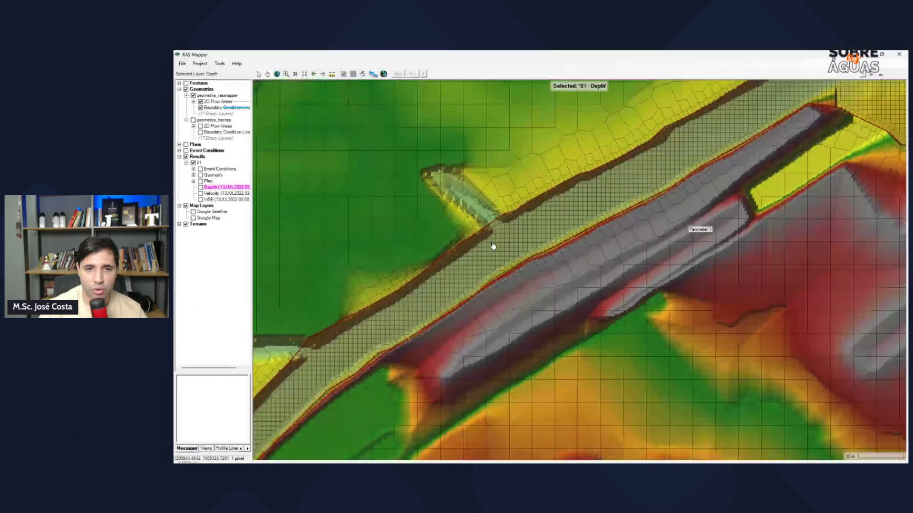
# Switch to RAS Mapper and inspect the channel mesh and boundary condition lines from one end of the reach to the other
pyautogui.scroll(3, 505, 318)
pyautogui.moveTo(531, 301); pyautogui.dragTo(663, 212)
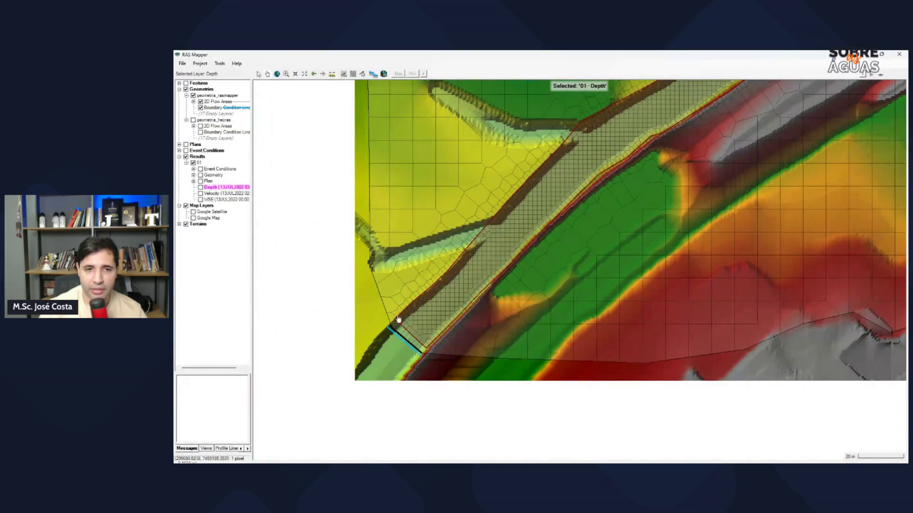
pyautogui.scroll(-3, 414, 345)
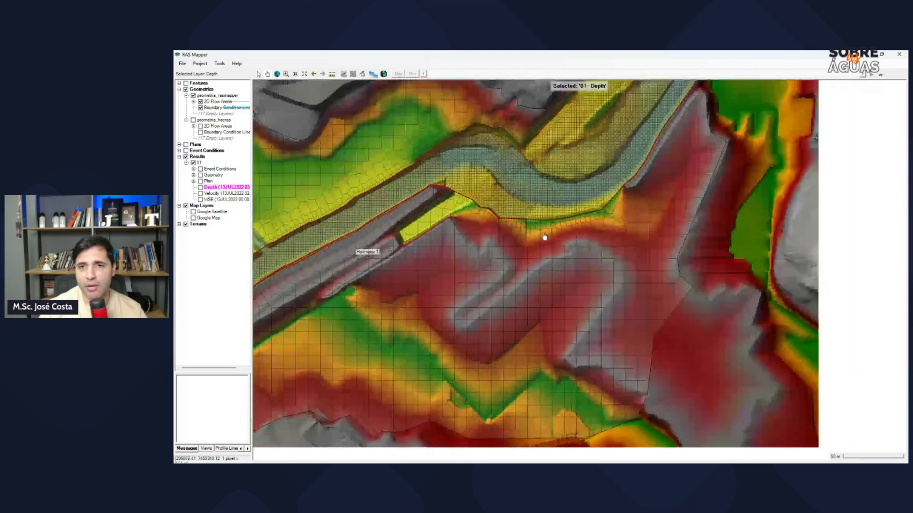
pyautogui.moveTo(646, 165); pyautogui.dragTo(552, 265)
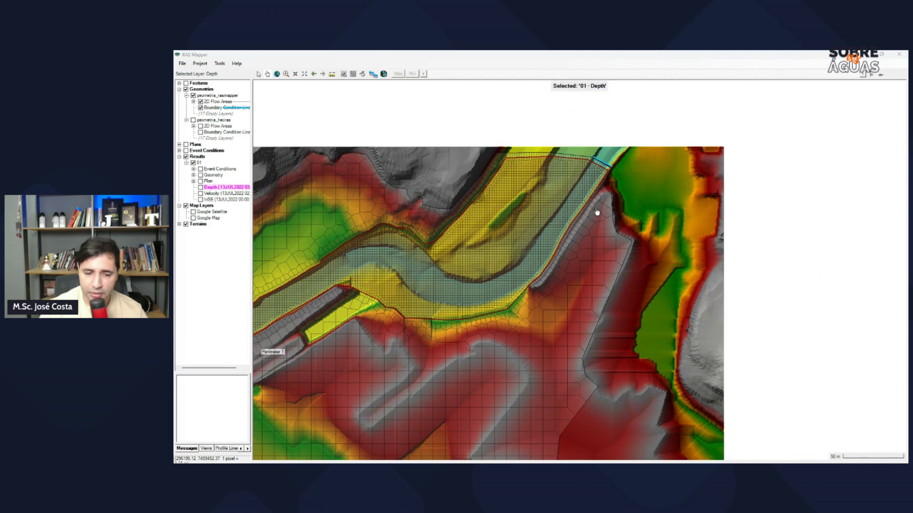
# Switch to the mind map, collapse "4 - Aquisição de topobatimetria" and expand "5 - Simulação e pós-processamento"
pyautogui.hotkey('alt', 'Tab')
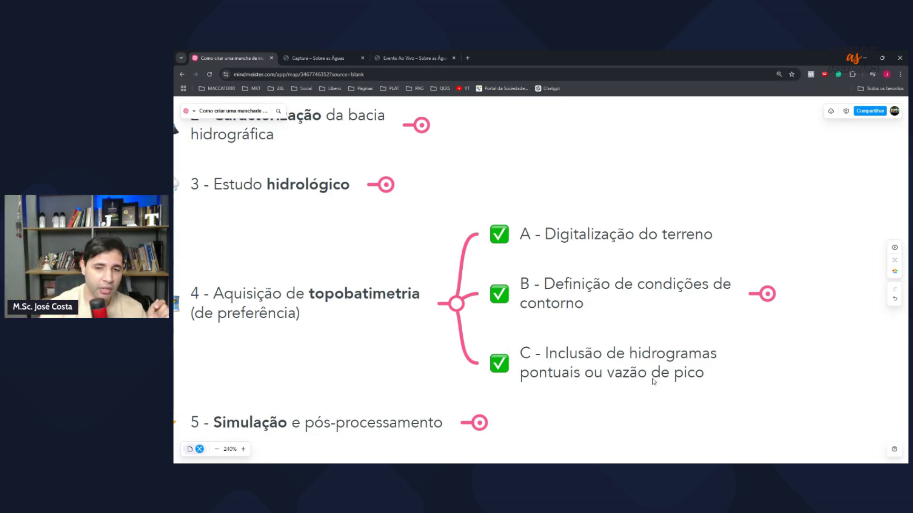
pyautogui.moveTo(389, 343); pyautogui.dragTo(402, 333)
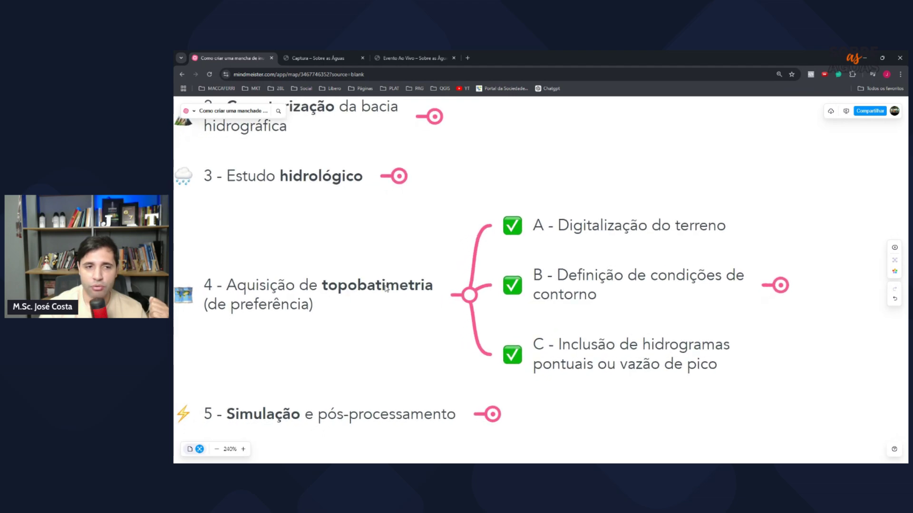
pyautogui.click(469, 295)
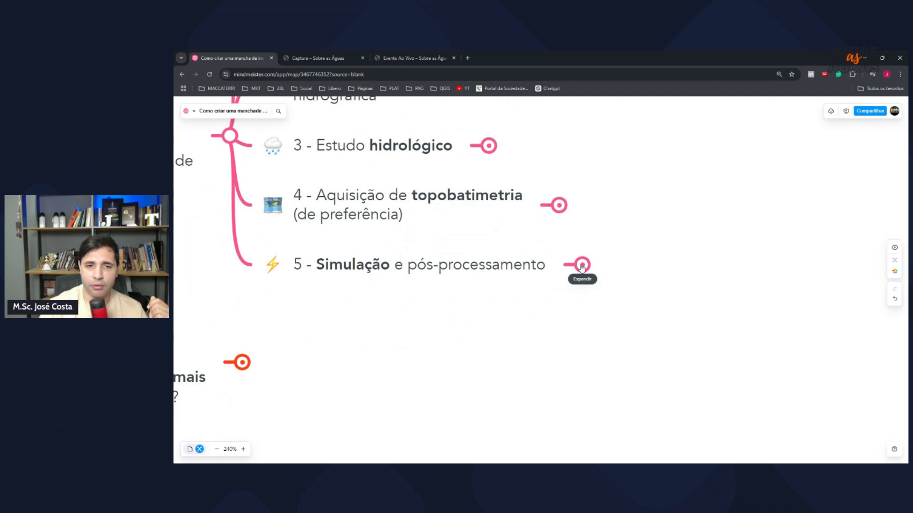
pyautogui.click(582, 266)
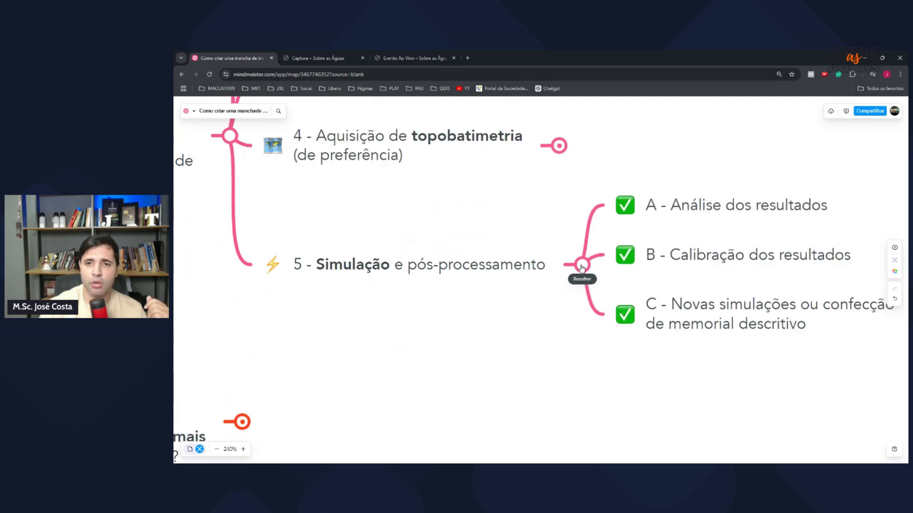